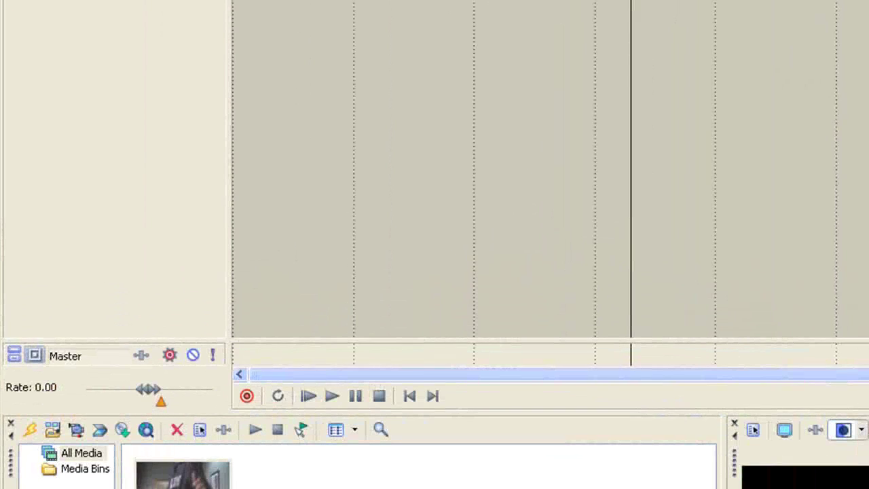
Place the camera clip from Project Media at 00:00:00 on the timeline.
left_click_drag(182, 475, 256, 1)
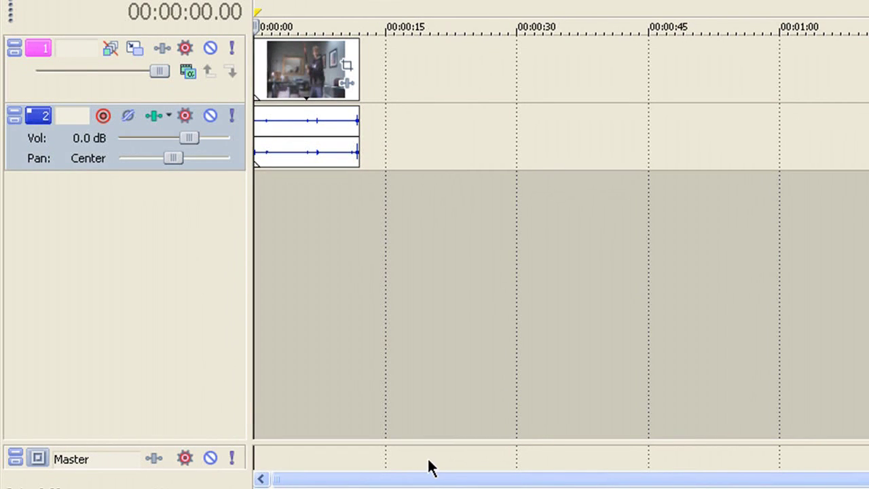
Trim the clip's start at the playhead, split it at the end point, and delete the remainder.
key("space")
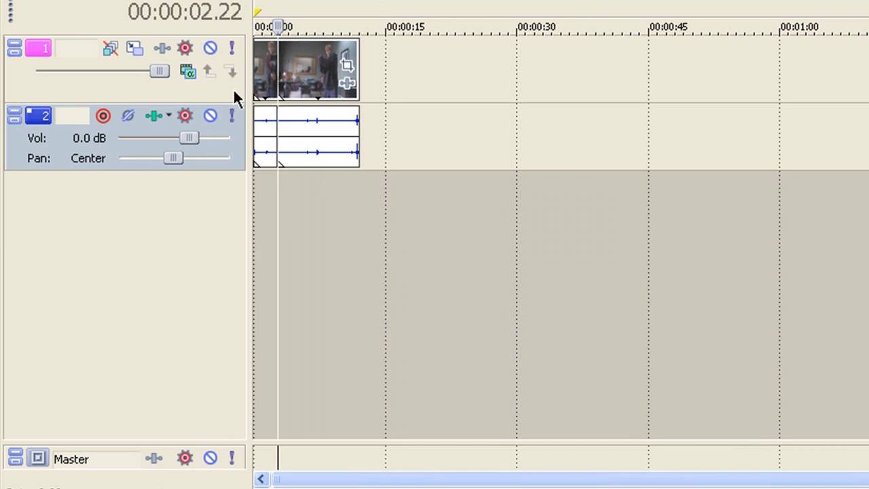
left_click(275, 61)
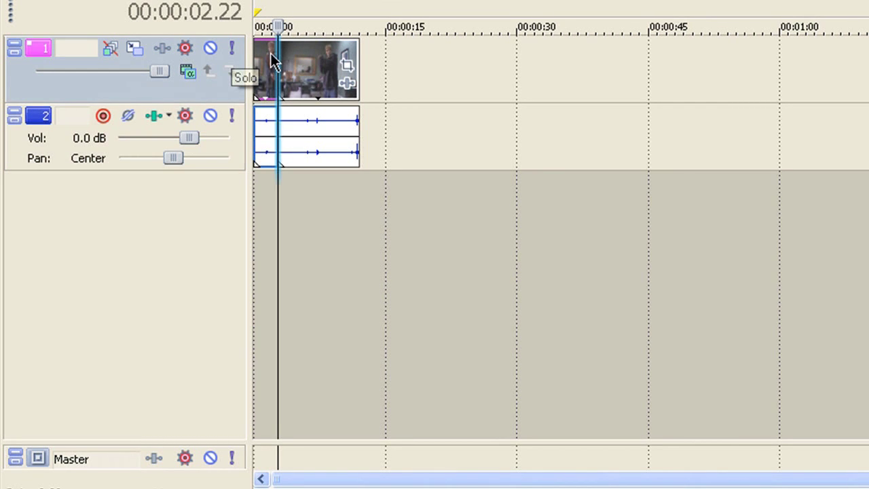
key("alt+bracketleft")
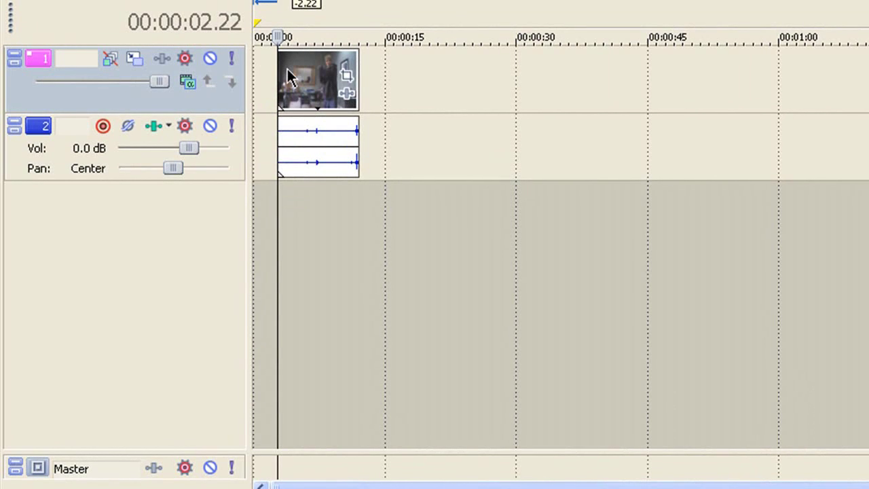
key("space")
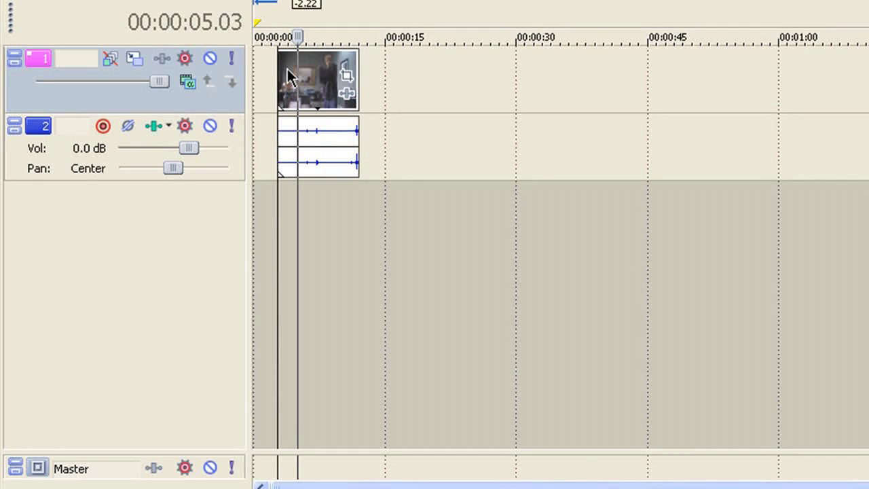
key("s")
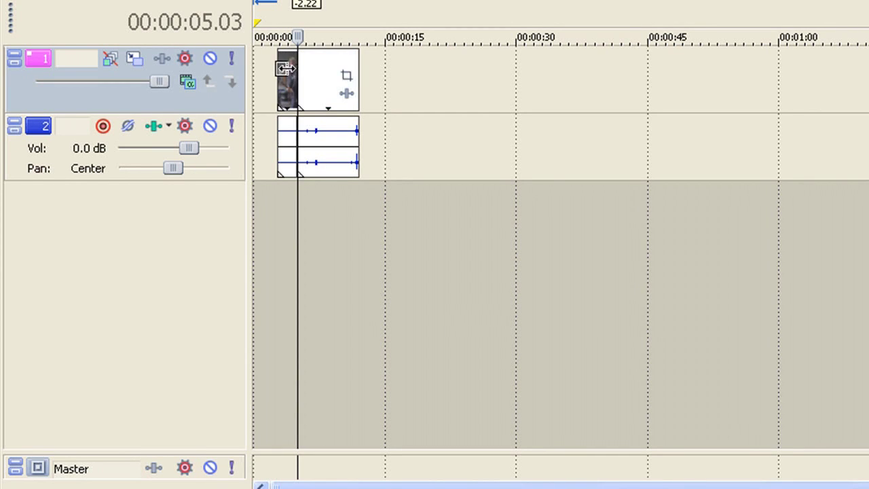
left_click(314, 74)
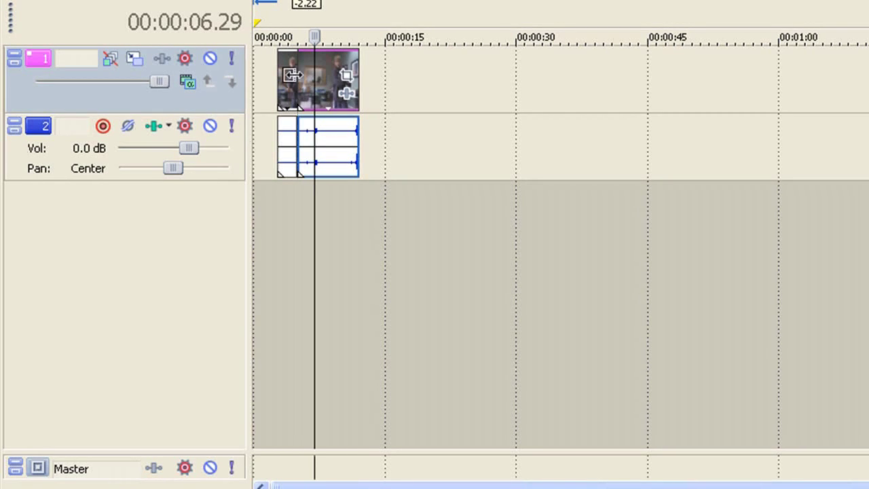
key("Delete")
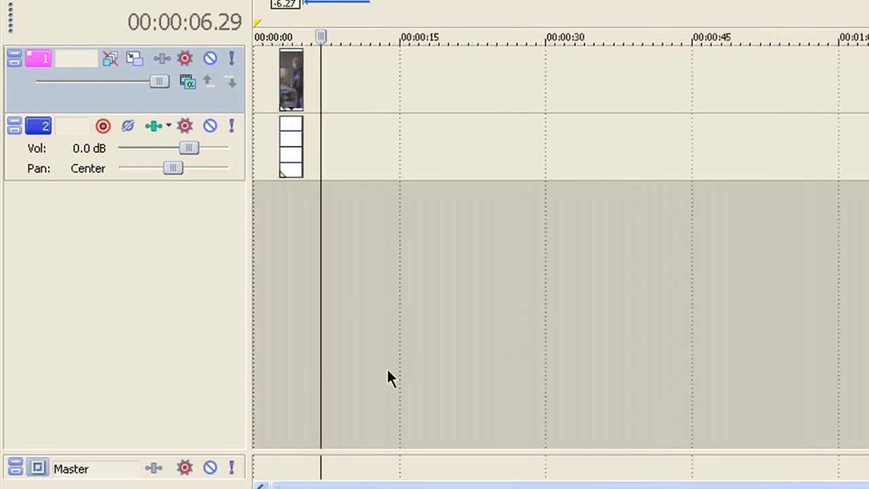
Move the shortened clip to the timeline start and delete its audio event.
scroll(432, 322, "up", 4)
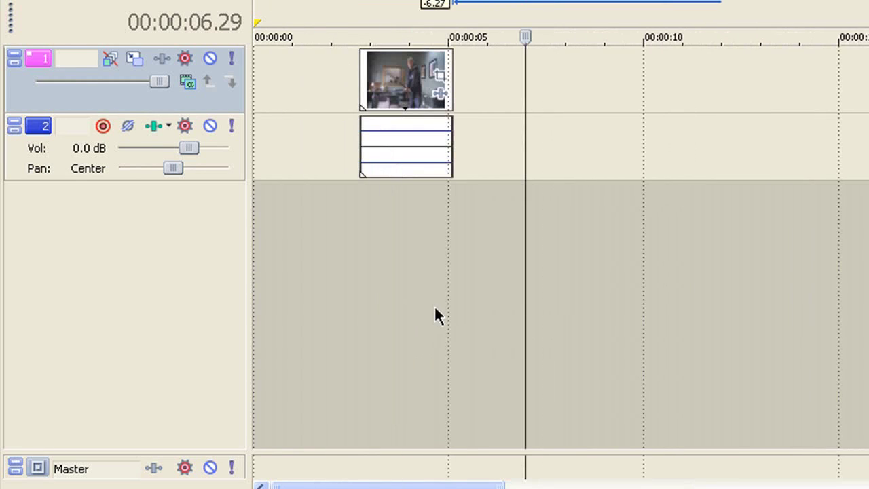
left_click_drag(405, 78, 270, 117)
left_click(288, 146)
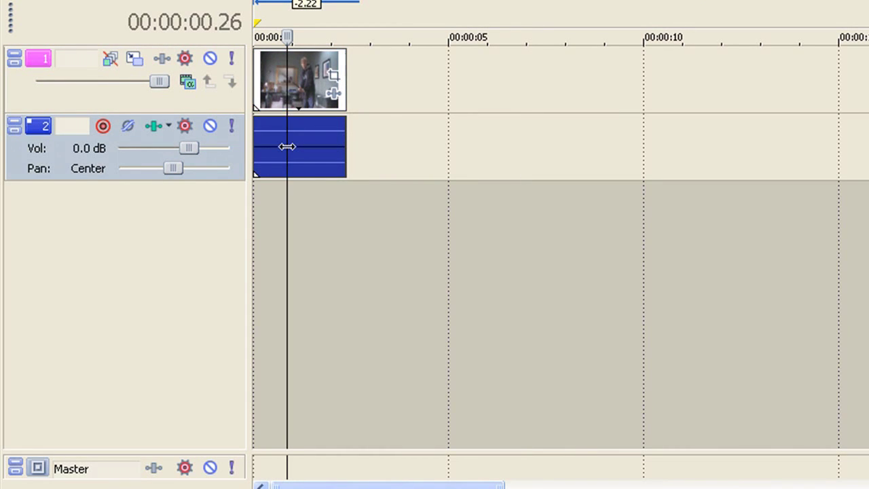
key("Delete")
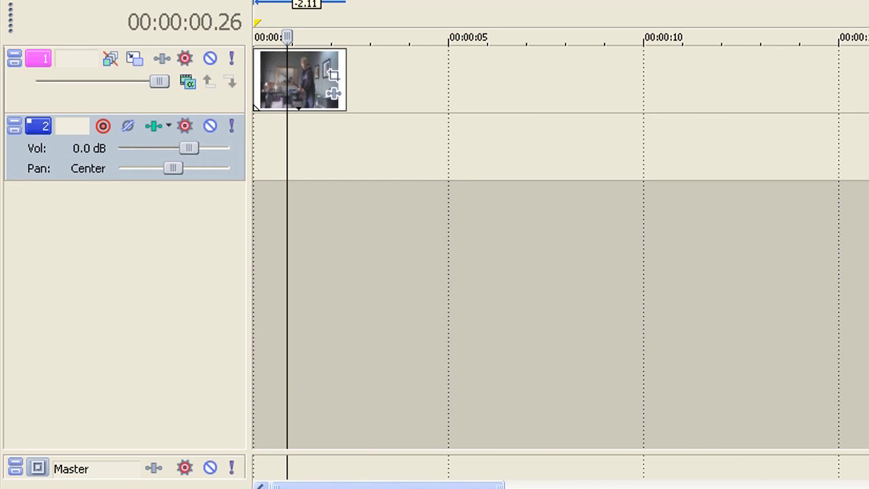
key("Home")
Move the clip to a new track, delete the empty audio track, and insert a video track at the top.
left_click_drag(288, 103, 264, 263)
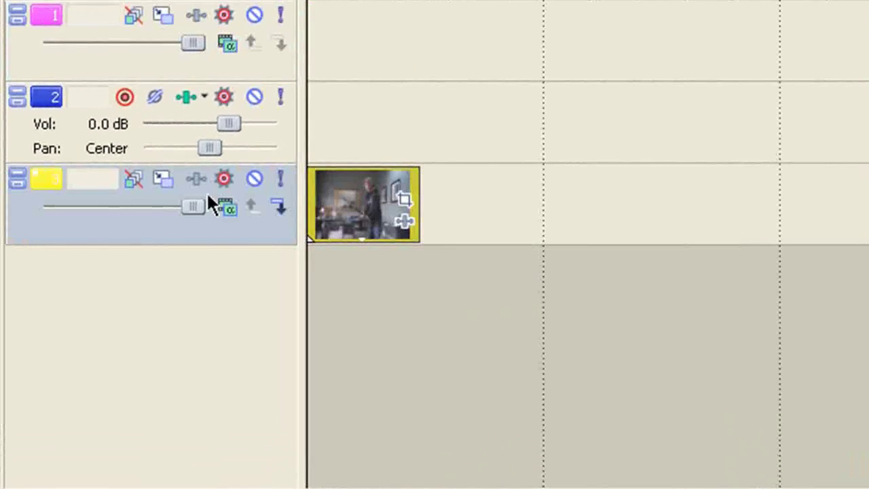
left_click(104, 130)
key("Delete")
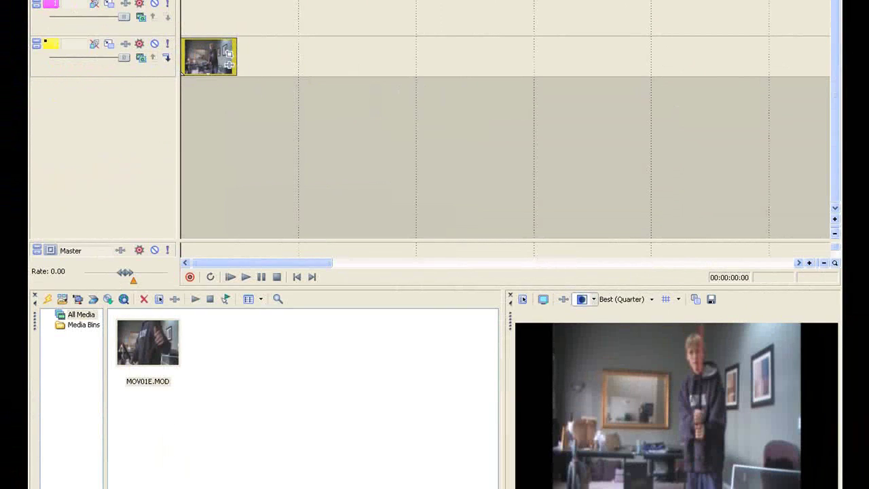
right_click(89, 2)
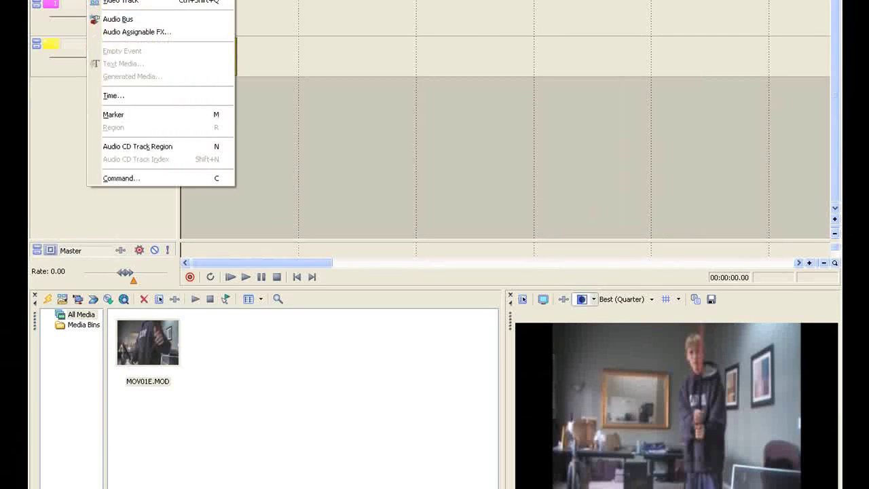
left_click(108, 2)
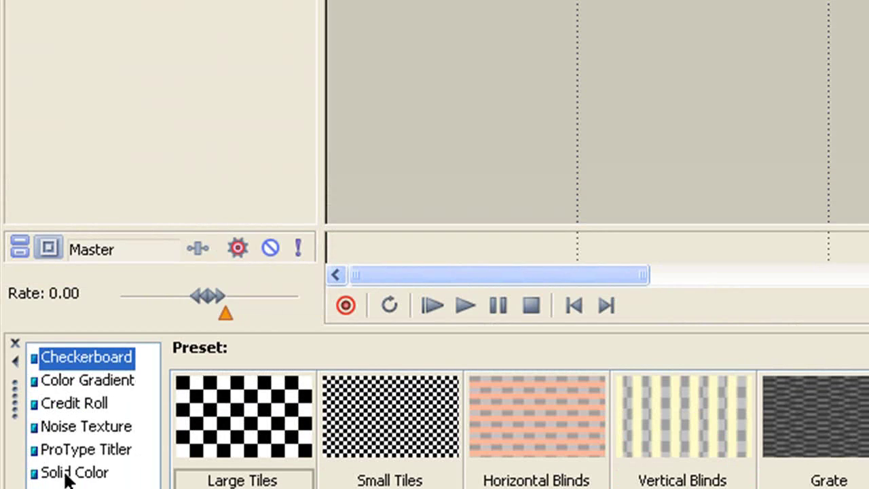
Add a Green Solid Color event on track 2 and trim it to the clip's length.
left_click(66, 475)
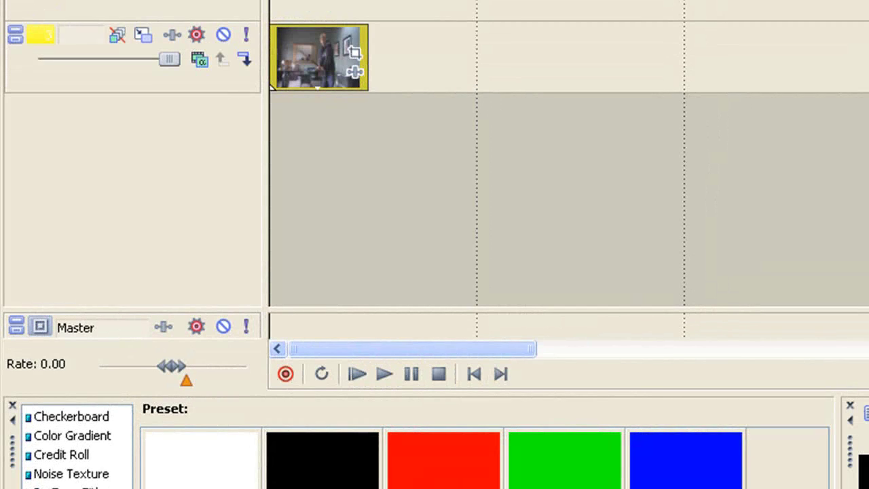
left_click_drag(580, 469, 281, 3)
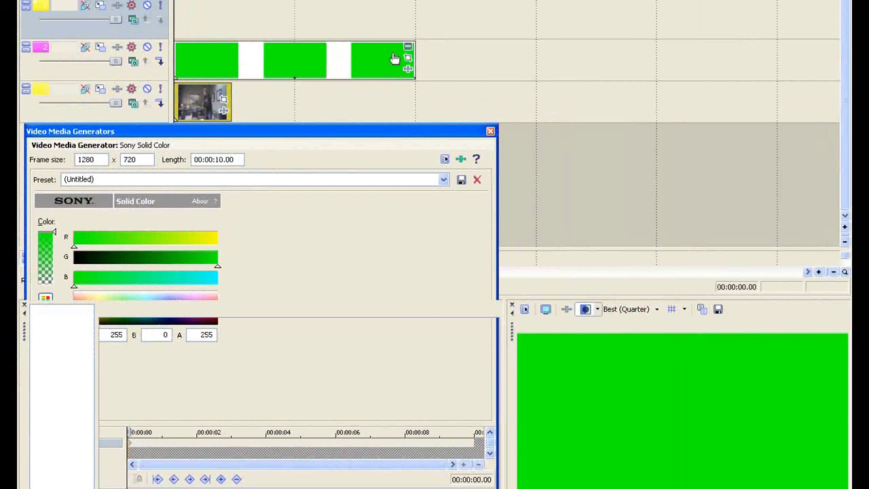
left_click_drag(407, 58, 229, 61)
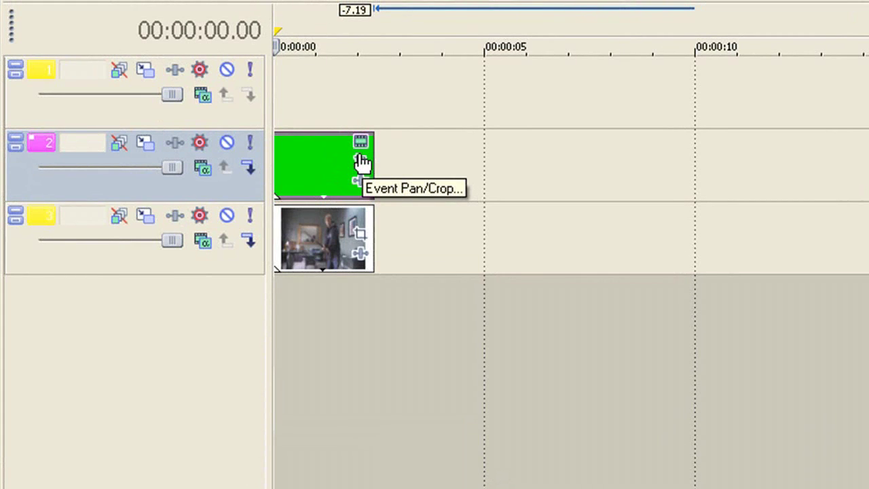
Lower the green event's opacity so the video shows through, then bring up its Event Pan/Crop.
left_click(323, 128)
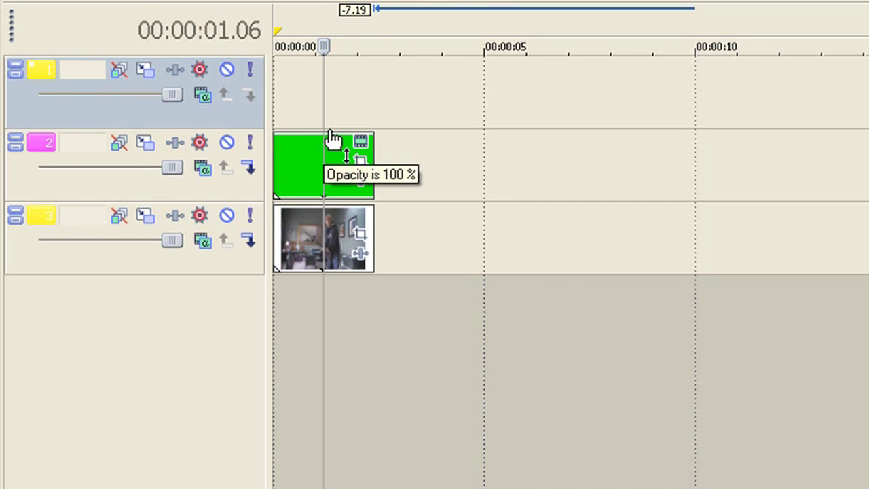
left_click_drag(332, 133, 329, 180)
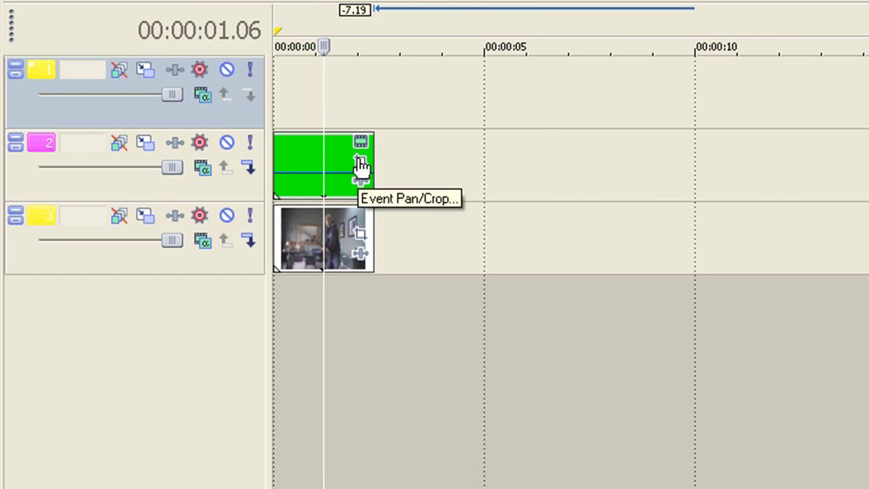
left_click(360, 163)
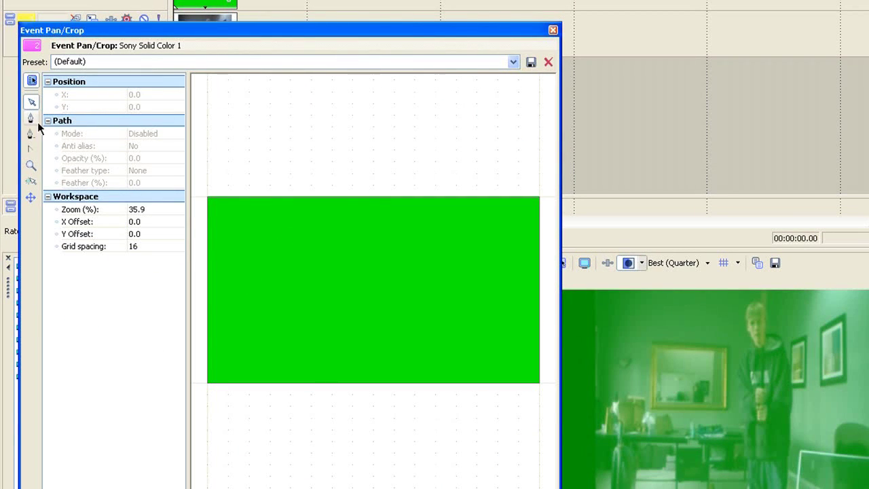
Draw a mask with anchors at the pole's top and bottom, closing the shape.
left_click(30, 118)
left_click(296, 210)
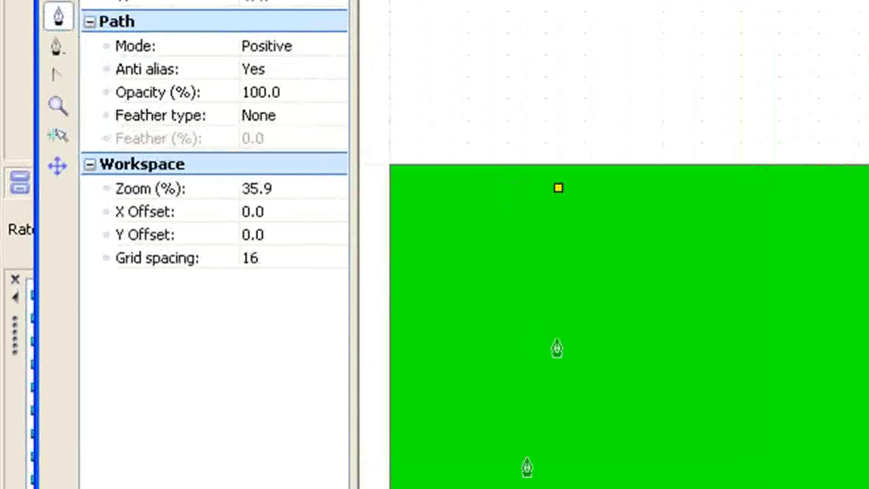
left_click(282, 368)
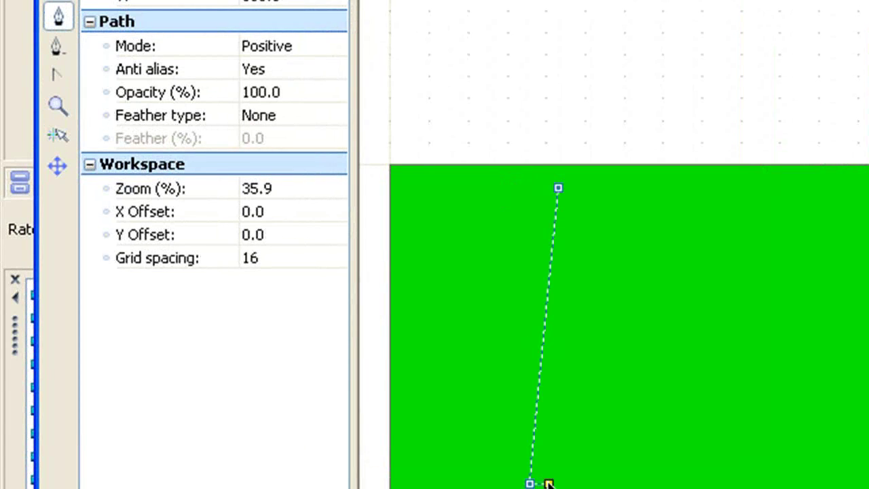
left_click(584, 197)
left_click(558, 188)
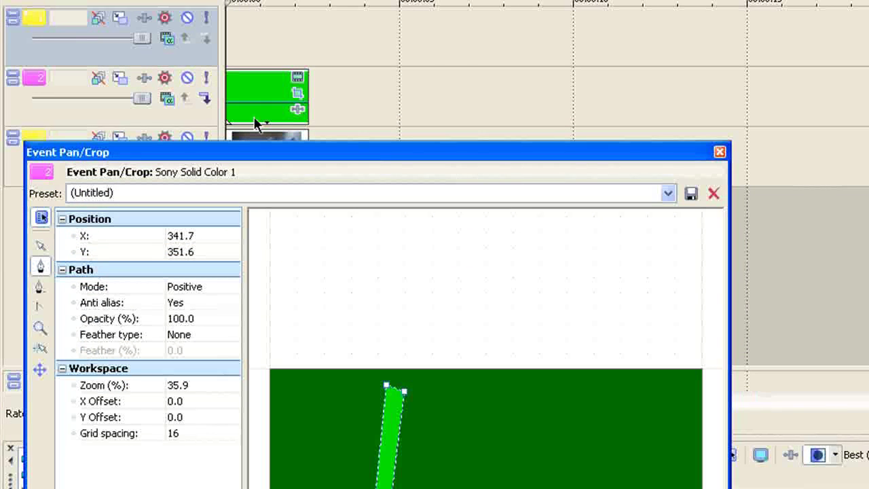
Restore the green event's opacity to 100%, deselect all mask anchors, and undo a trial anchor move.
left_click_drag(252, 108, 252, 45)
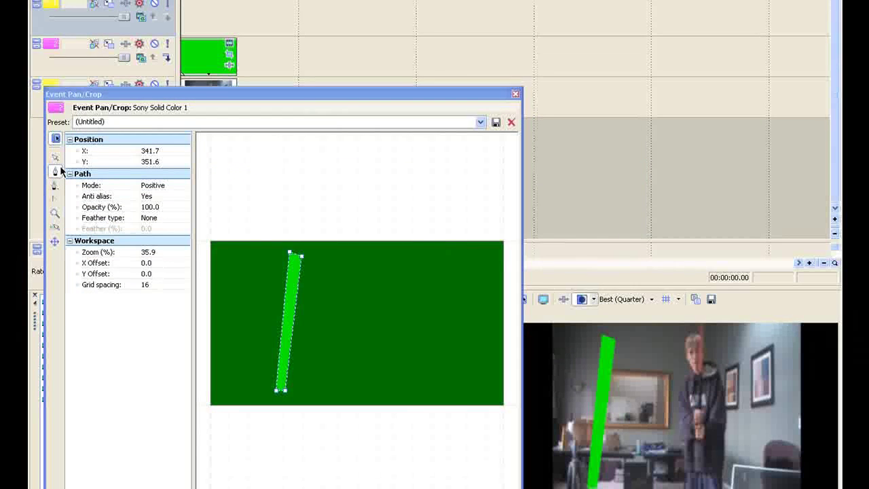
left_click(54, 158)
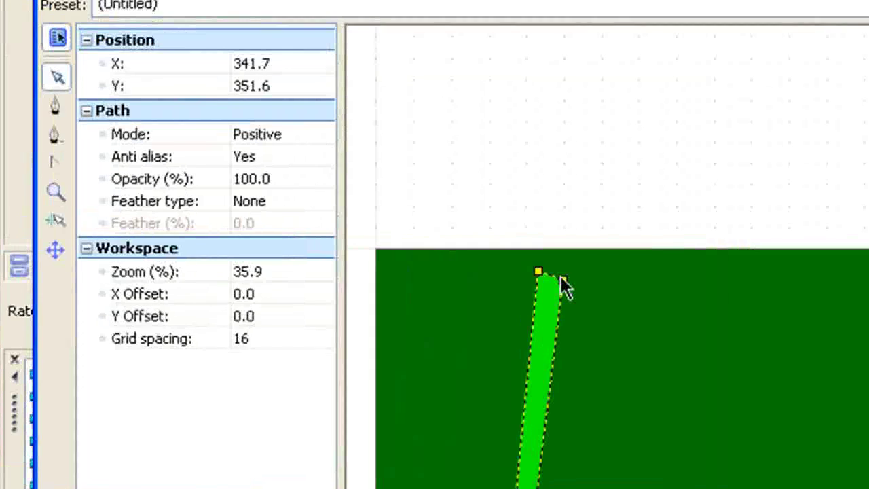
right_click(300, 258)
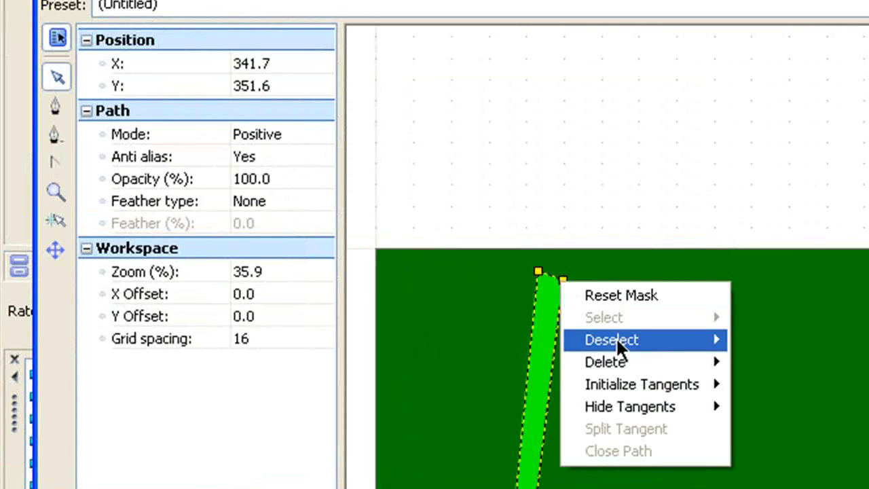
mouse_move(651, 340)
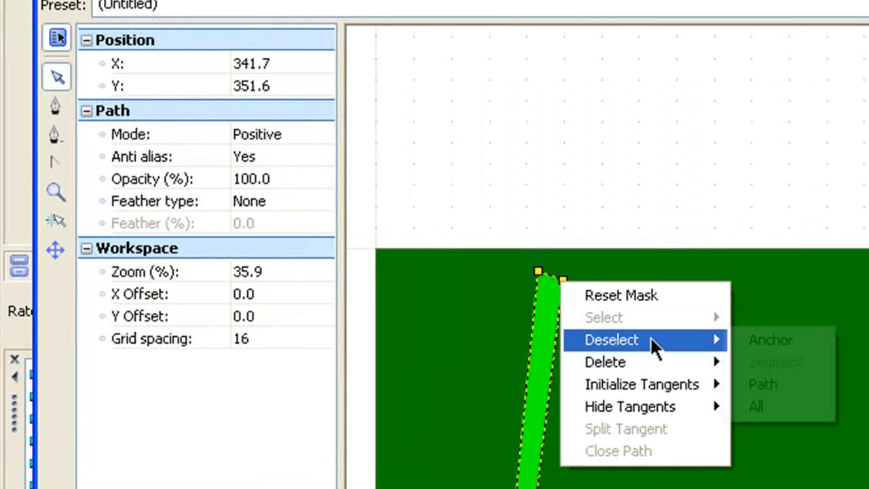
left_click(760, 406)
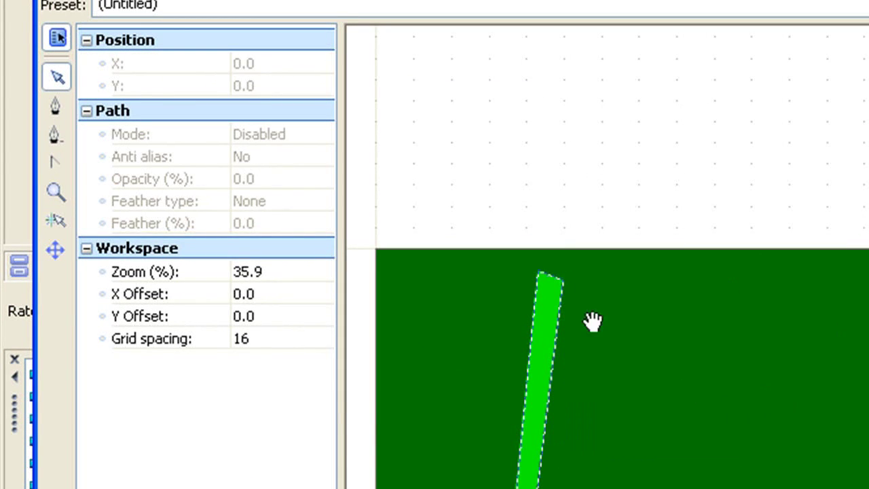
left_click(562, 283)
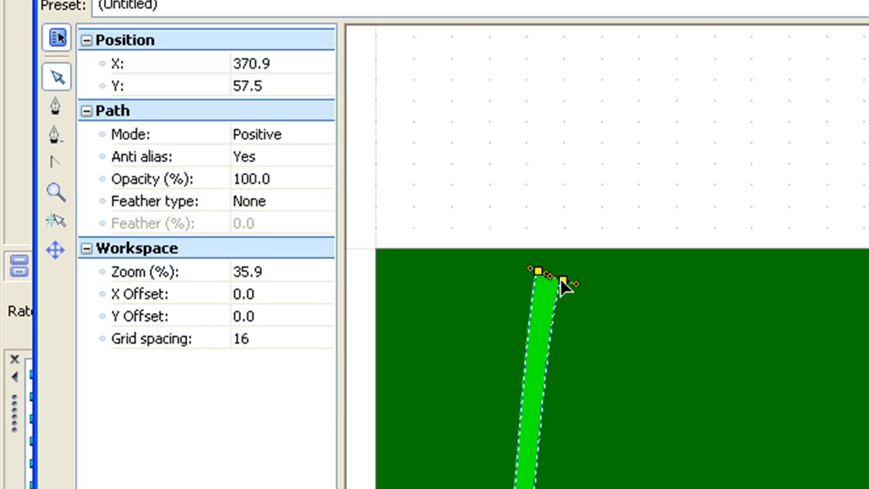
left_click_drag(563, 280, 592, 275)
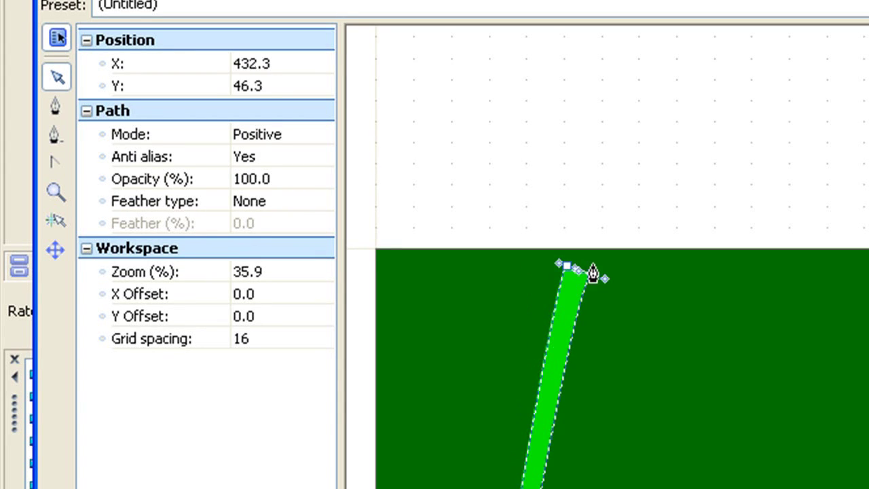
key("ctrl+z")
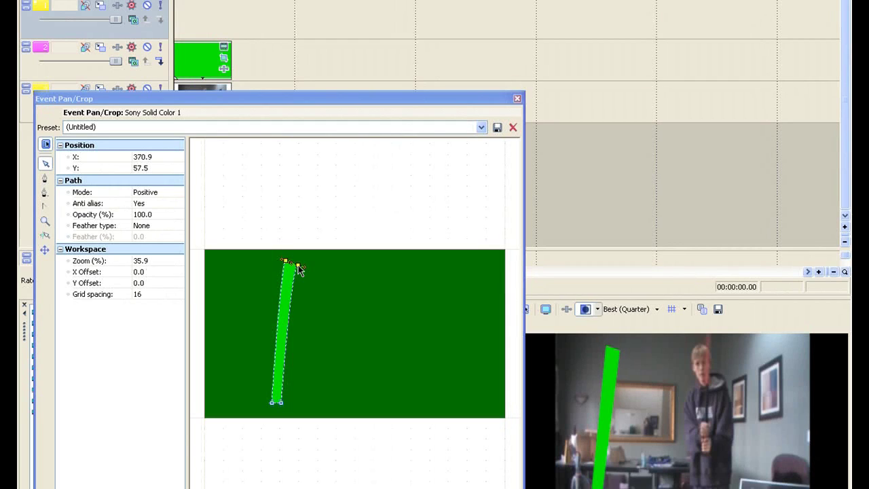
left_click(299, 269)
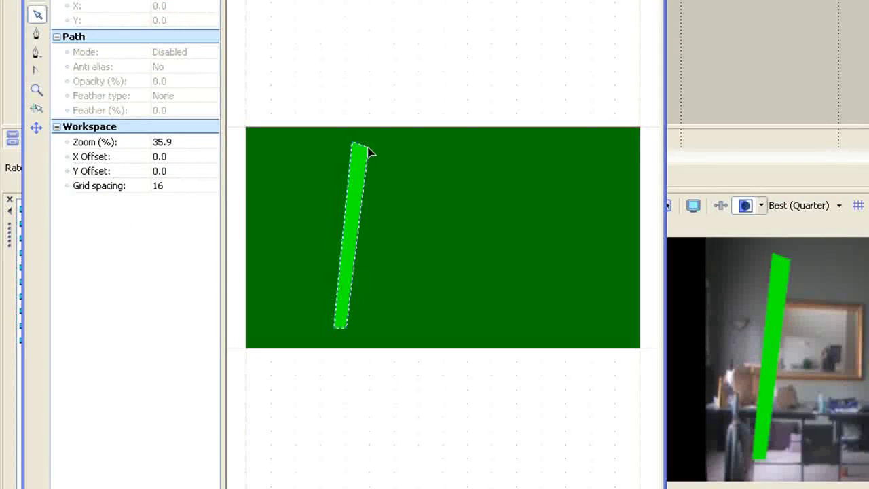
Widen the stroke's top into a narrow triangle and shift its bottom point right along the pole.
mouse_move(365, 147)
left_mouse_down()
mouse_move(654, 145)
mouse_move(606, 137)
left_mouse_up()
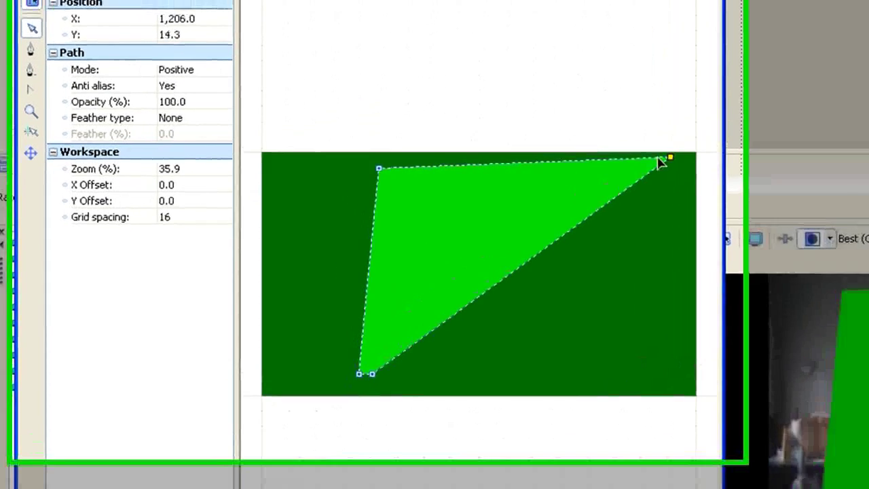
left_click_drag(660, 163, 571, 144)
left_click_drag(665, 195, 667, 194)
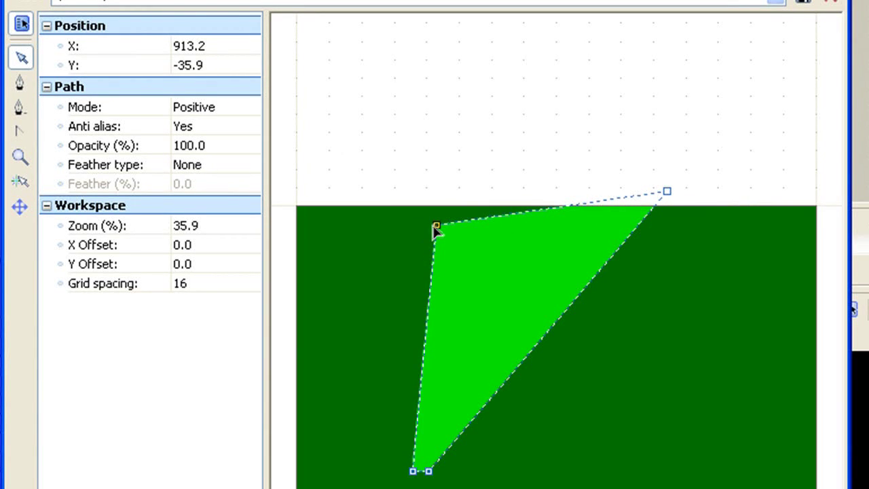
left_click_drag(433, 224, 440, 222)
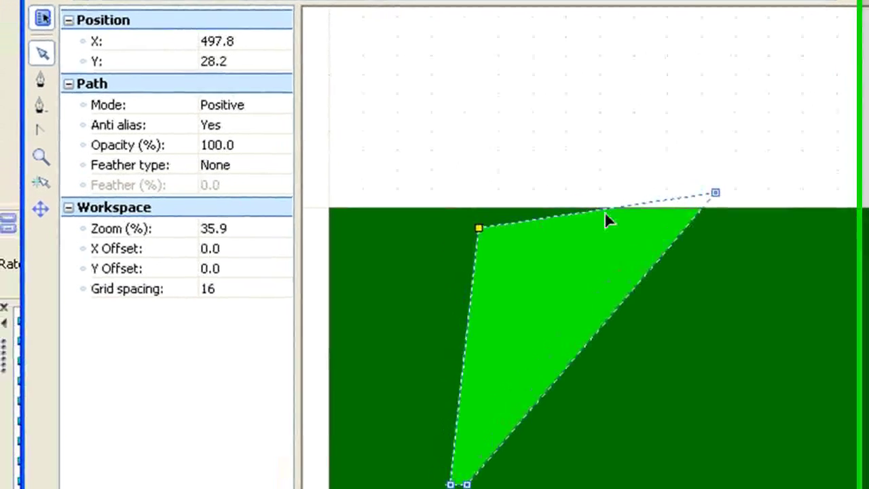
left_click_drag(605, 212, 699, 199)
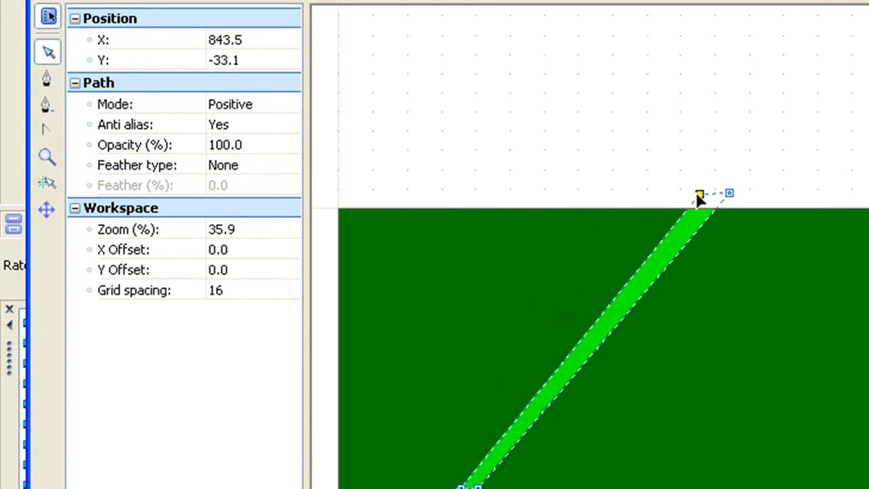
left_click_drag(701, 198, 704, 199)
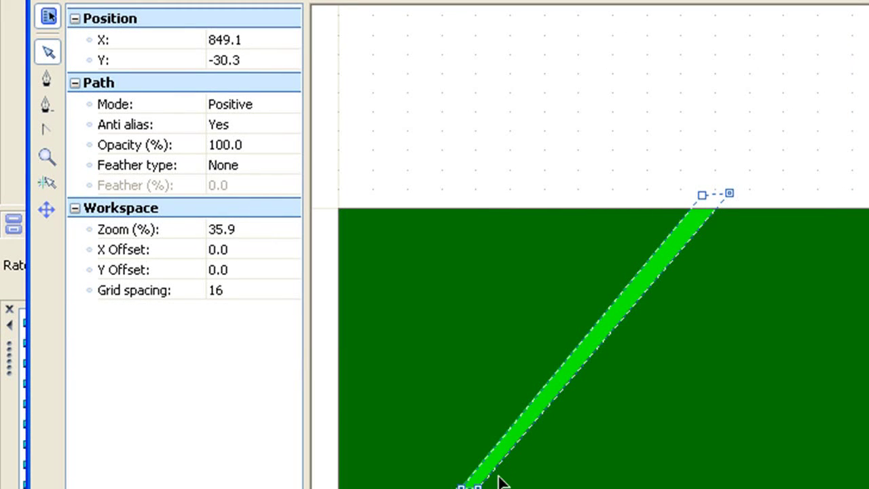
left_click_drag(478, 485, 592, 483)
left_click_drag(758, 300, 665, 340)
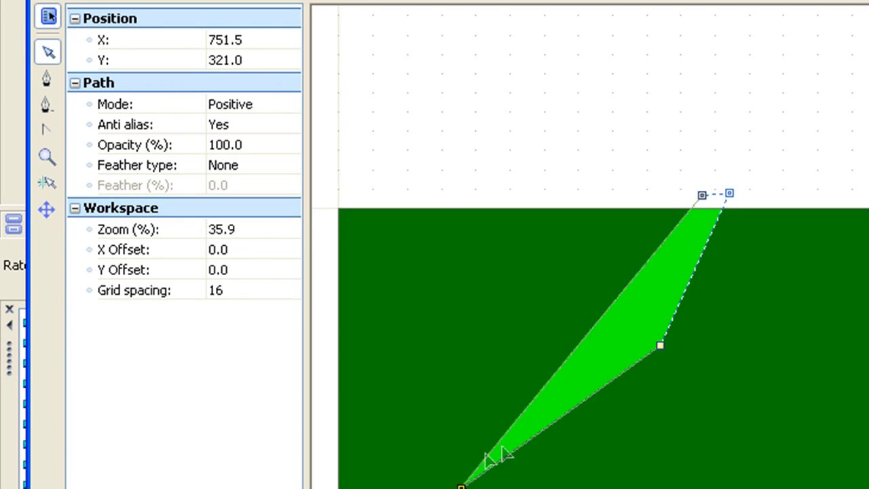
Pull the bottom point up and adjust the top corners to narrow the mask.
left_click(462, 485)
left_click_drag(462, 485, 609, 389)
left_click_drag(643, 344, 649, 368)
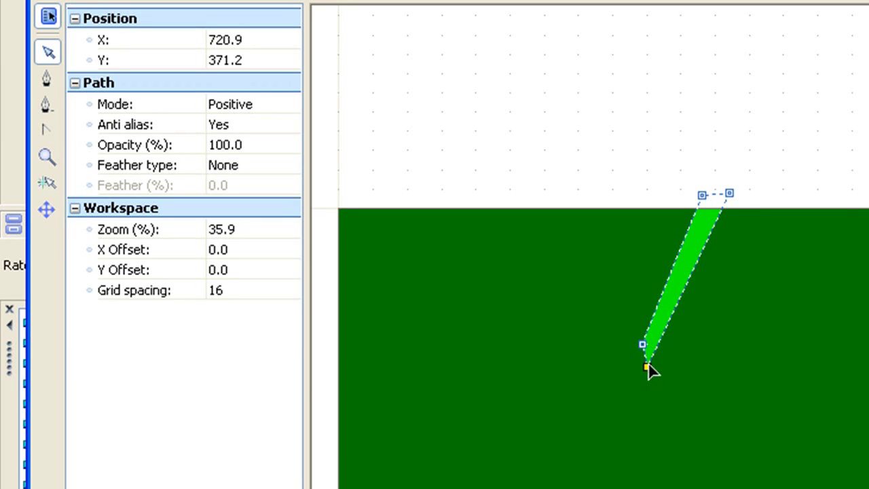
left_click(642, 345)
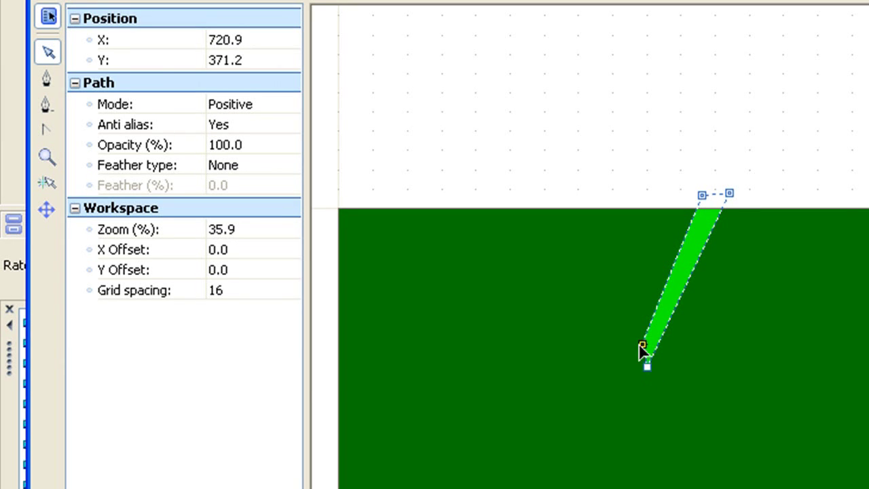
left_click_drag(702, 195, 660, 187)
left_click(727, 212)
left_click(730, 194)
left_click_drag(730, 194, 682, 172)
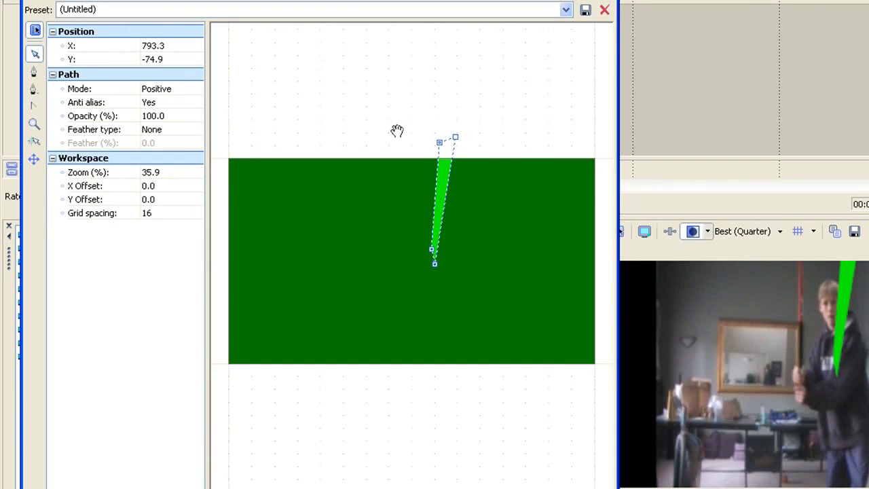
Fine-tune the top-left, bottom and top-right points so the sliver tracks the pole.
left_click_drag(438, 141, 392, 147)
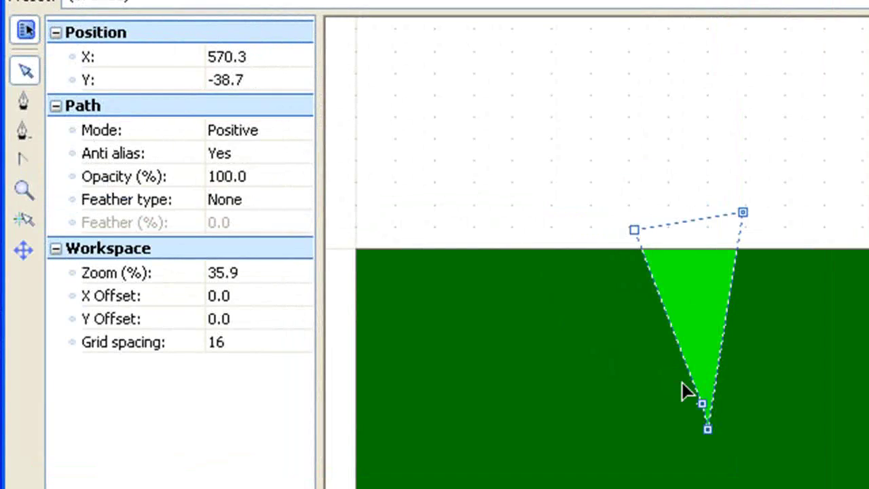
left_click(684, 396)
left_click_drag(703, 407, 643, 415)
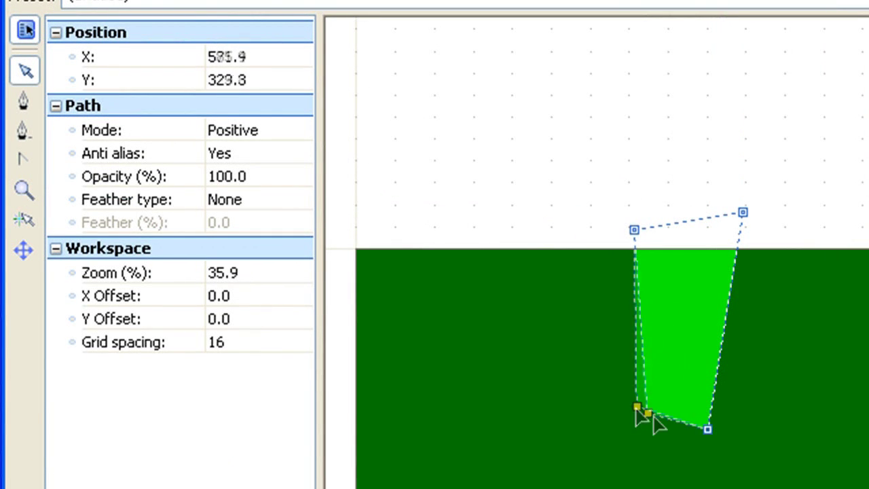
left_click(700, 447)
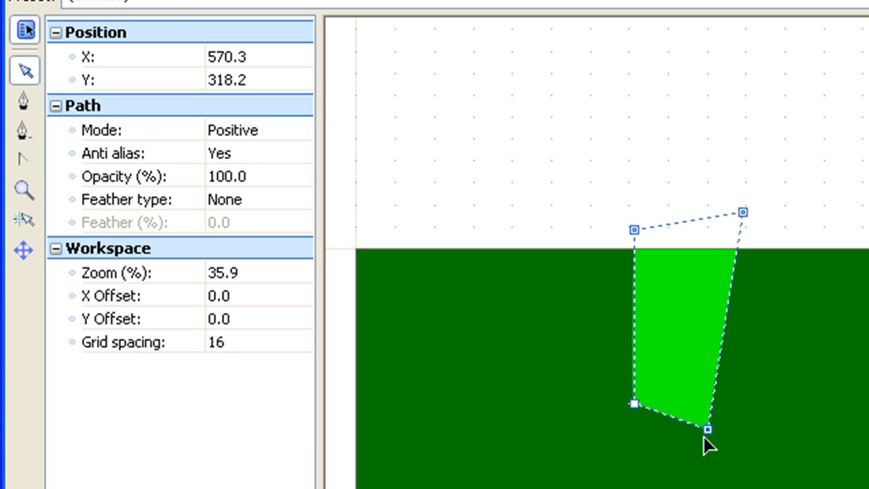
left_click_drag(707, 435, 656, 416)
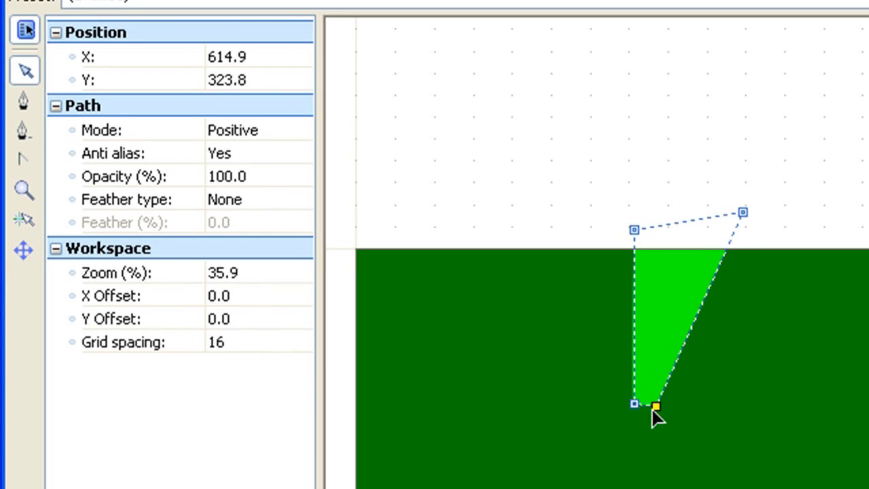
left_click(742, 270)
left_click(742, 212)
left_click(742, 213)
left_click_drag(741, 211, 643, 229)
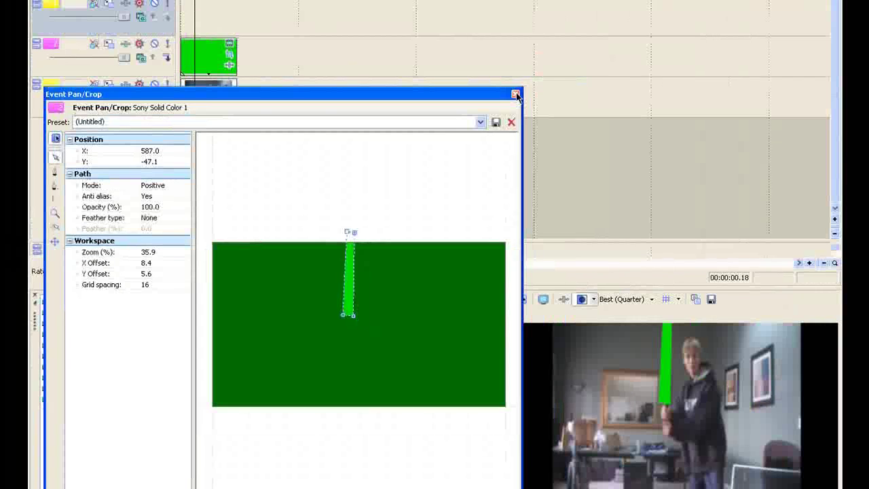
Close Event Pan/Crop and paste a new copy of the masked green event onto the top track.
left_click(514, 91)
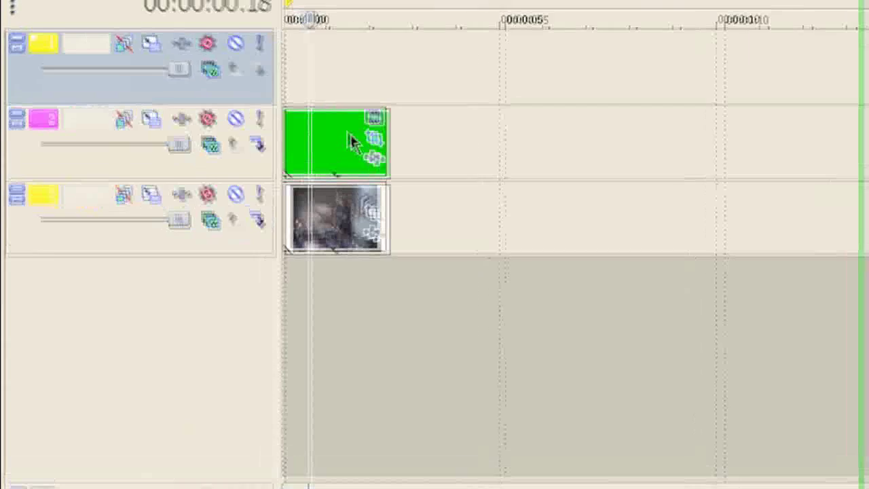
right_click(215, 57)
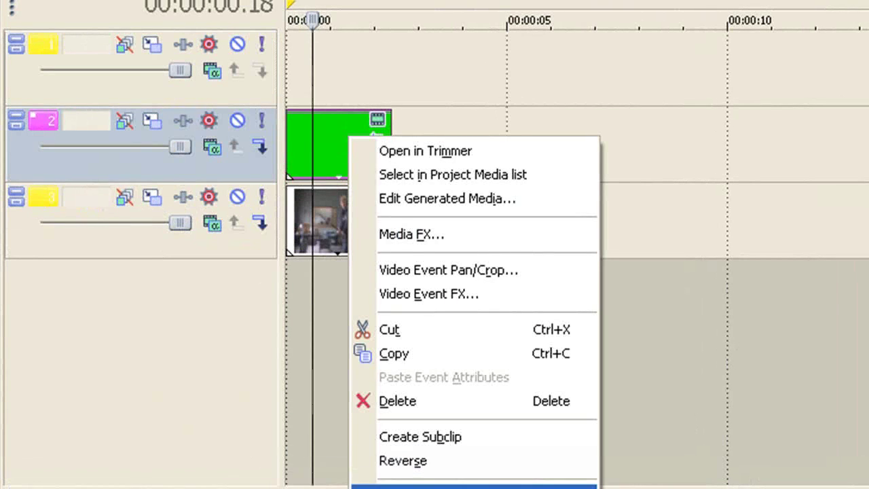
left_click(368, 352)
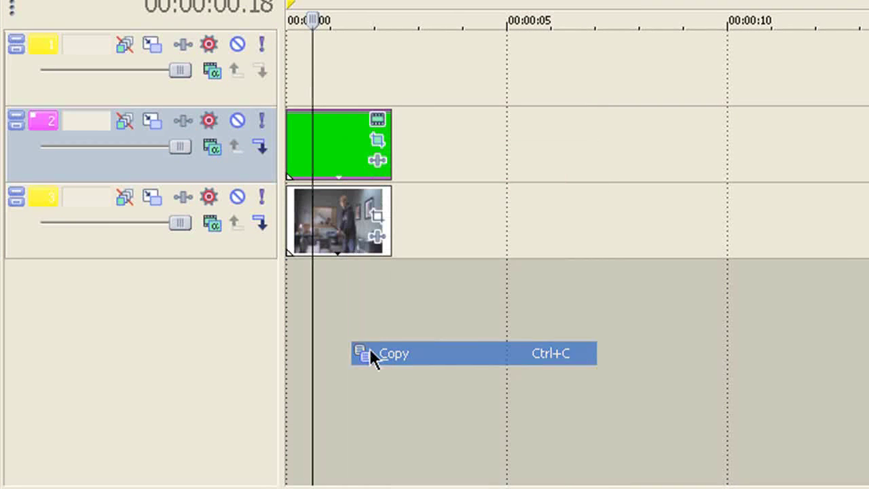
right_click(330, 64)
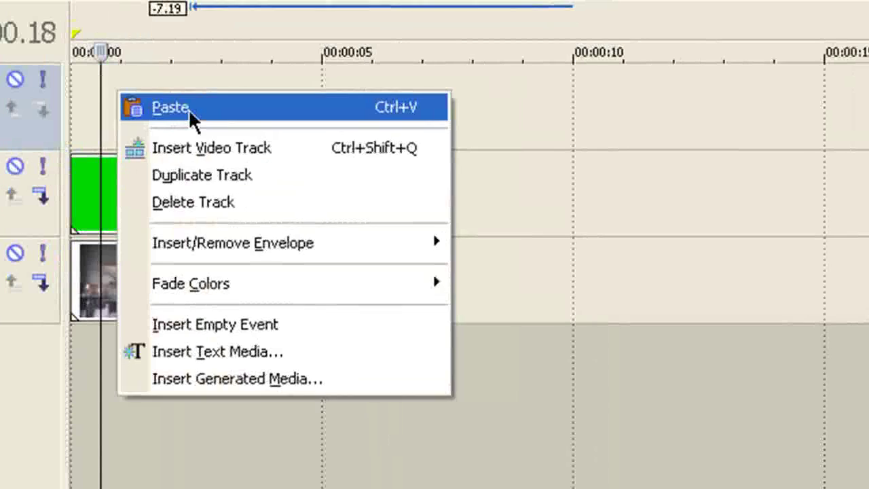
left_click(386, 72)
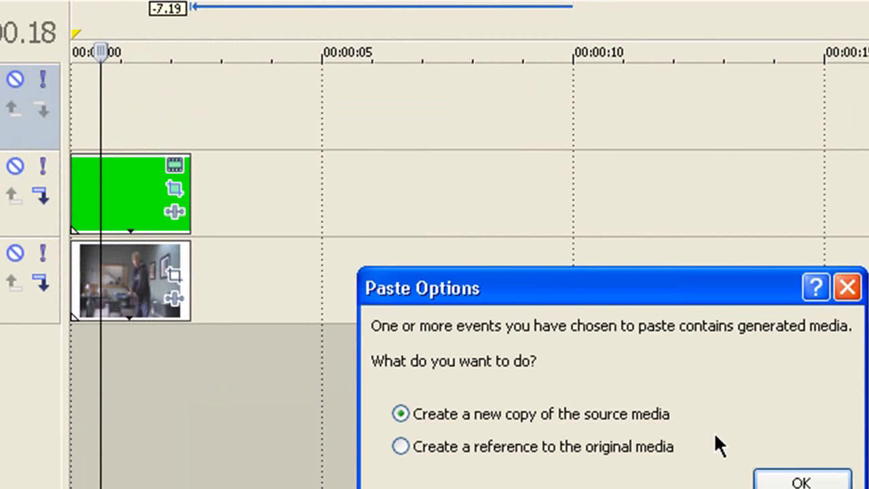
left_click(772, 482)
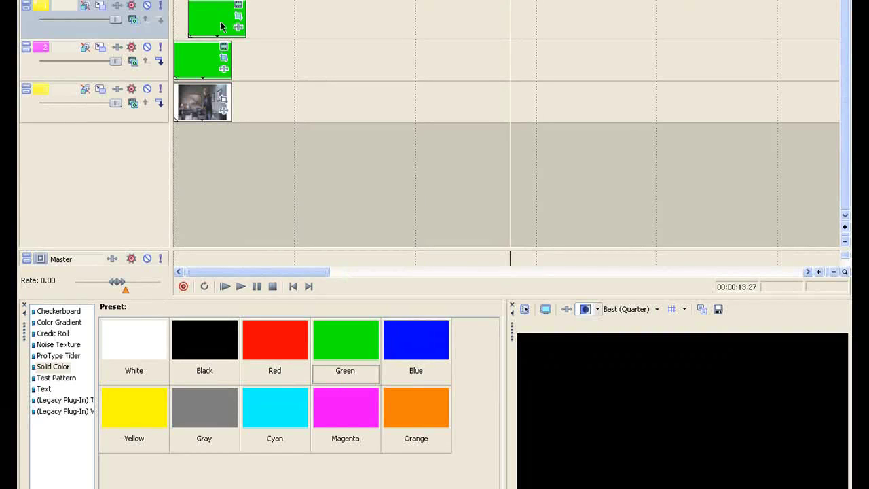
Align the pasted event with the clips below and make it solid white (RGB 255, 255, 255).
left_click_drag(221, 26, 207, 26)
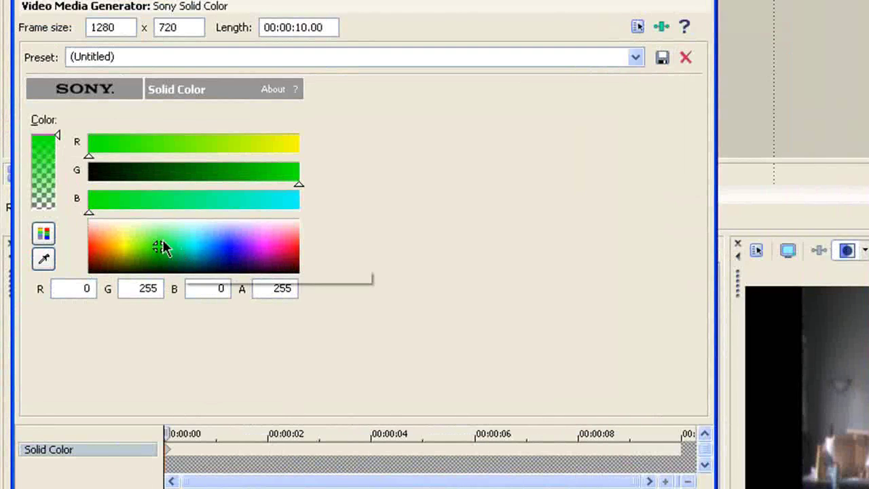
left_click_drag(197, 265, 3, 74)
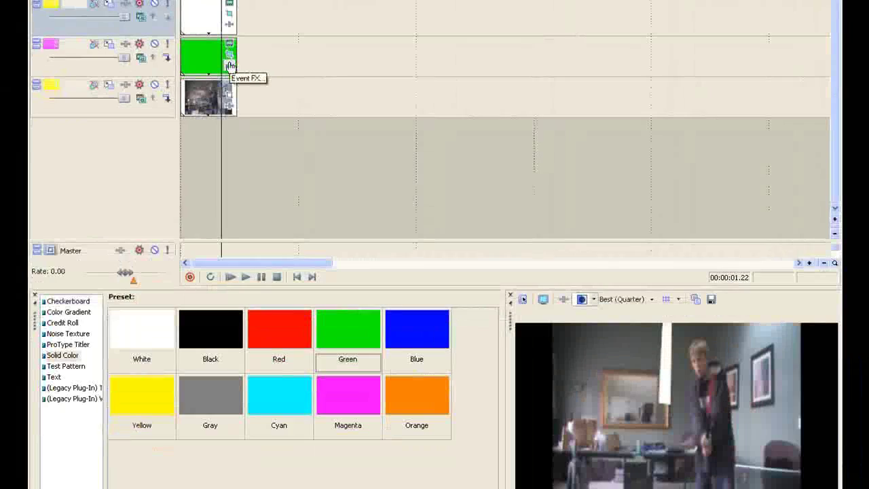
Add Sony Gaussian Blur to the green mask event's effect chain.
left_click(299, 116)
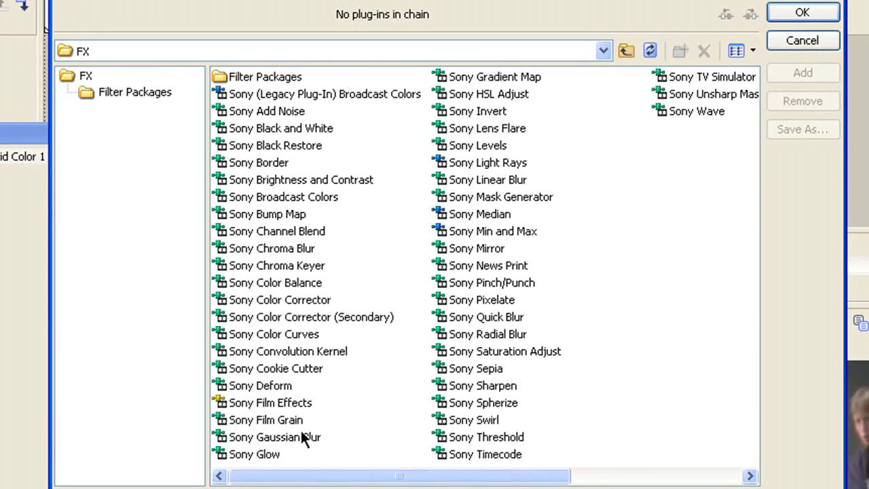
left_click(302, 436)
left_click(302, 437)
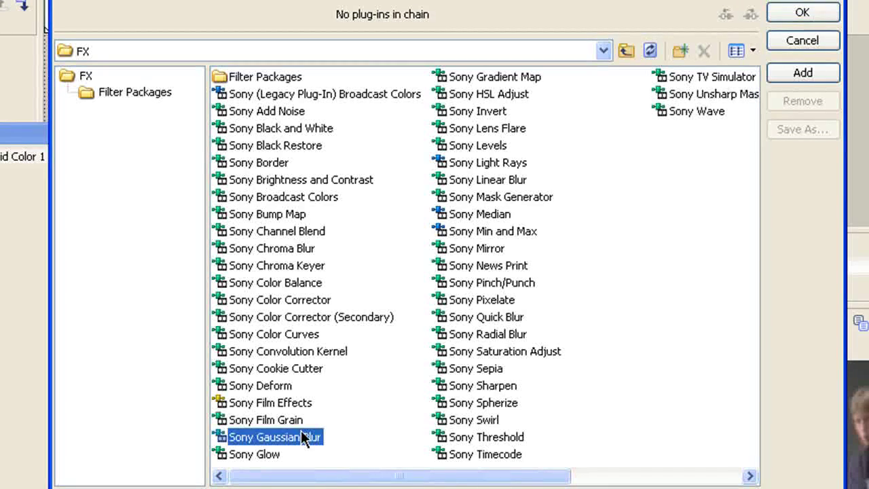
left_click(801, 76)
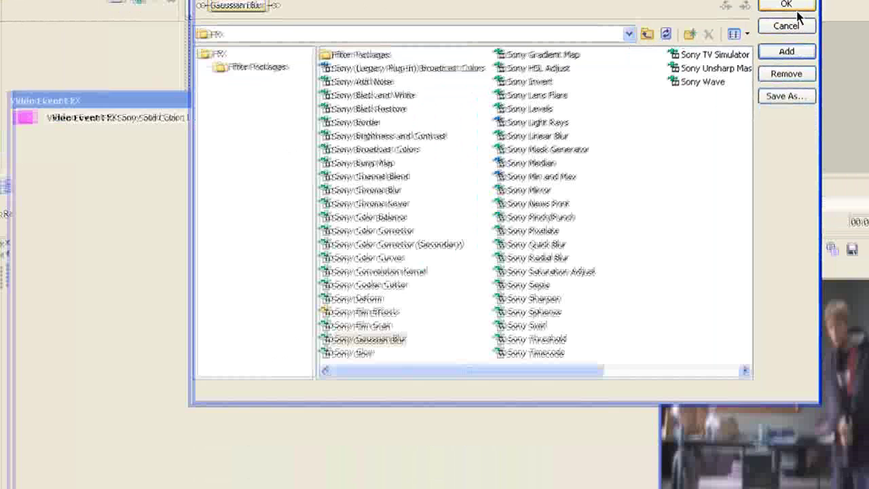
left_click(786, 6)
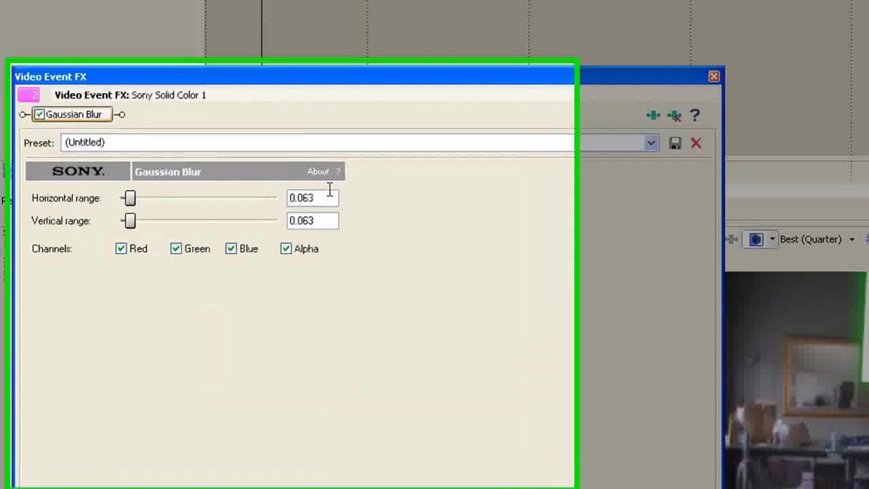
Set the Gaussian Blur's horizontal and vertical range both to 0.150.
left_click(297, 211)
key("BackSpace")
key("BackSpace")
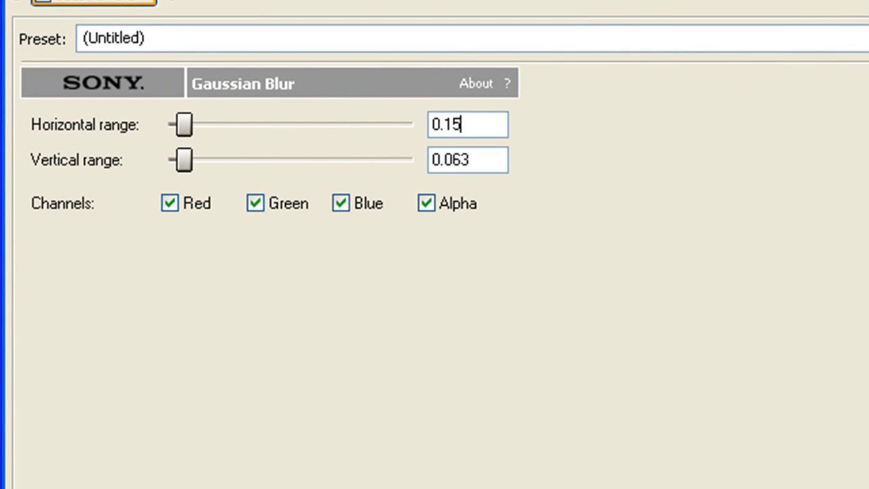
type("15")
key("Return")
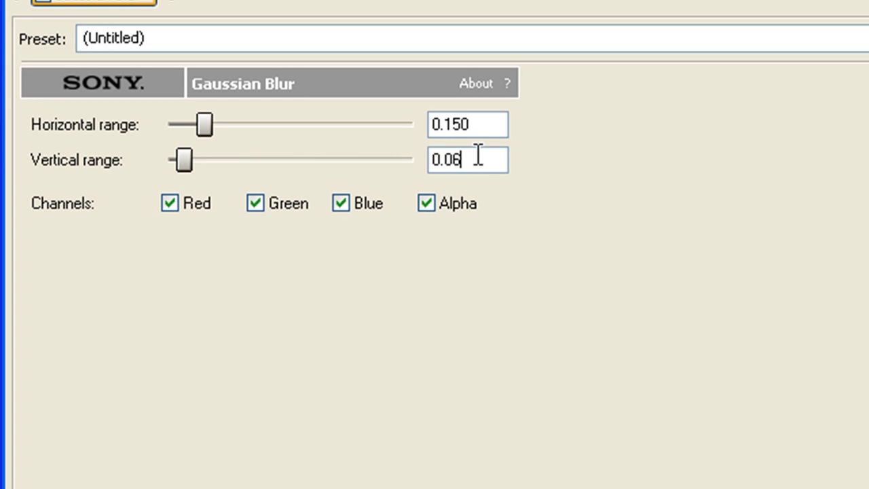
key("BackSpace")
key("BackSpace")
type("150")
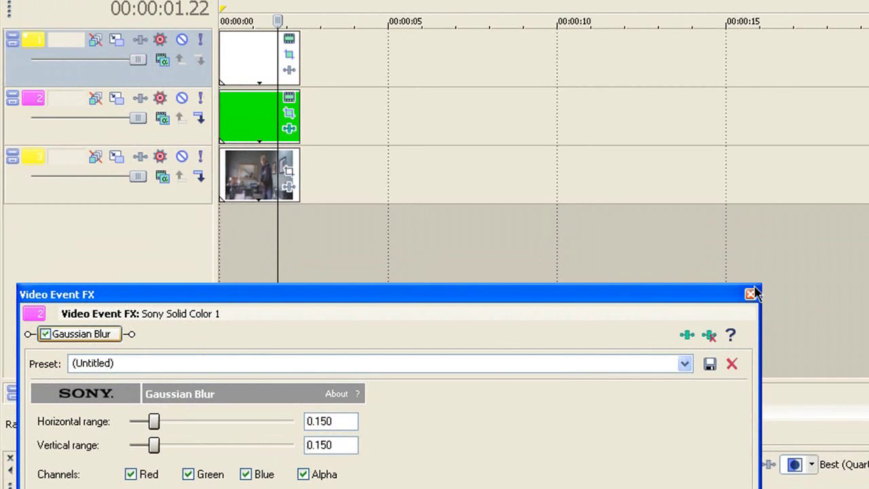
Select the white core event, Sony Solid Color 3, and add Sony Gaussian Blur to it.
left_click(751, 294)
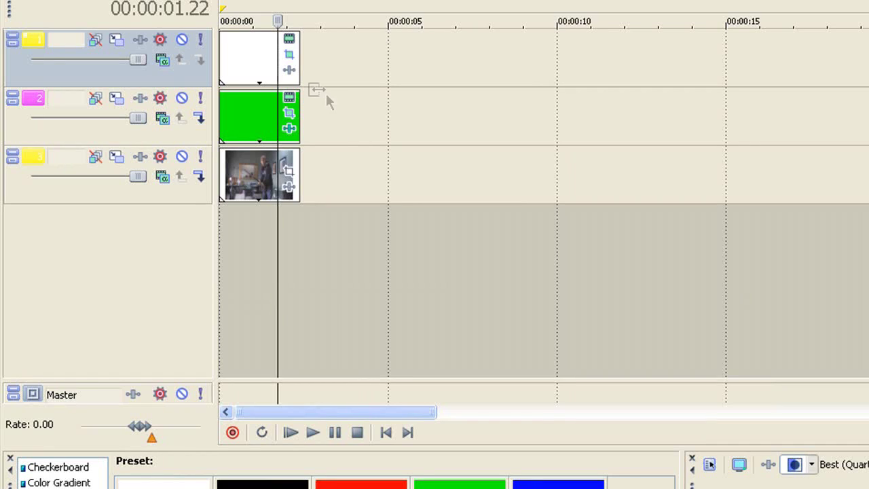
left_click(300, 73)
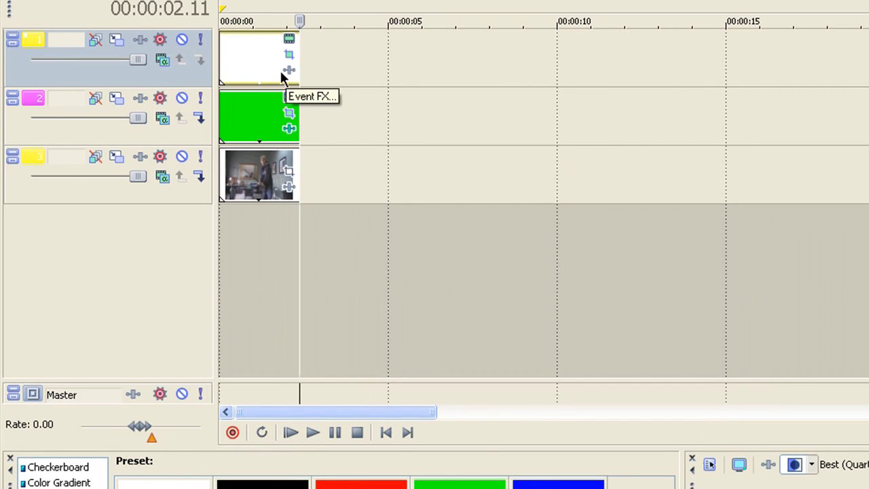
left_click(256, 72)
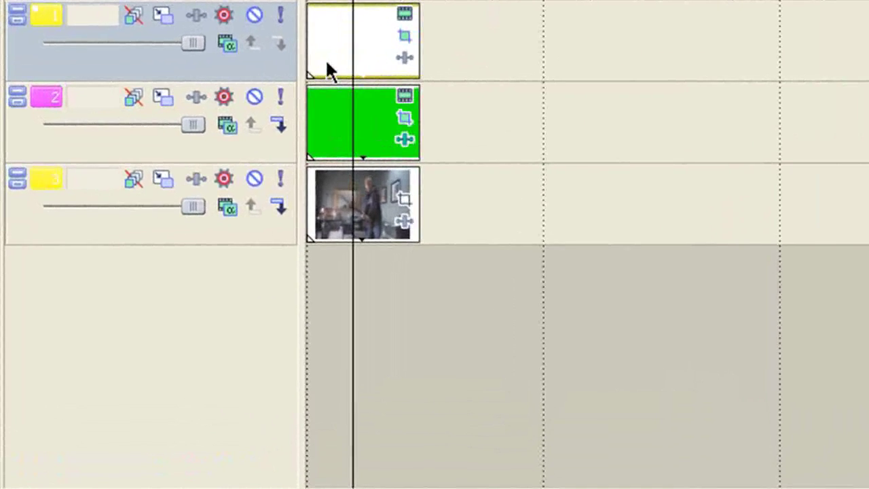
left_click(233, 73)
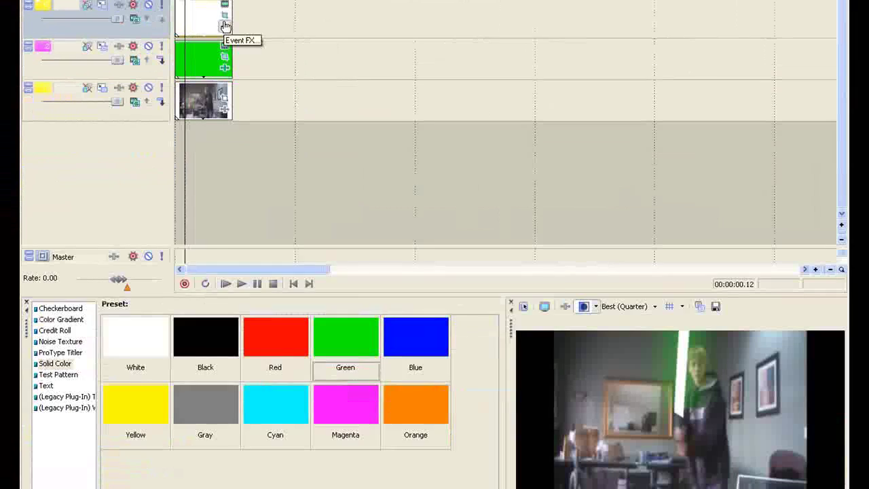
left_click(261, 36)
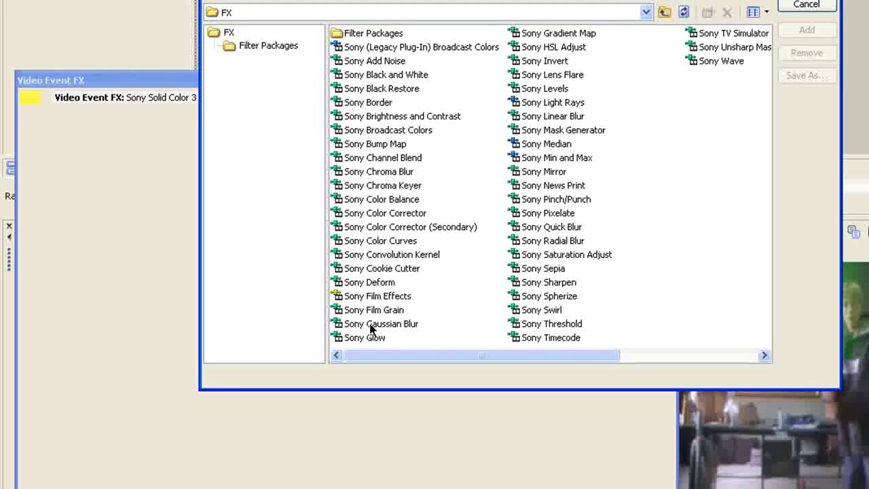
left_click(374, 324)
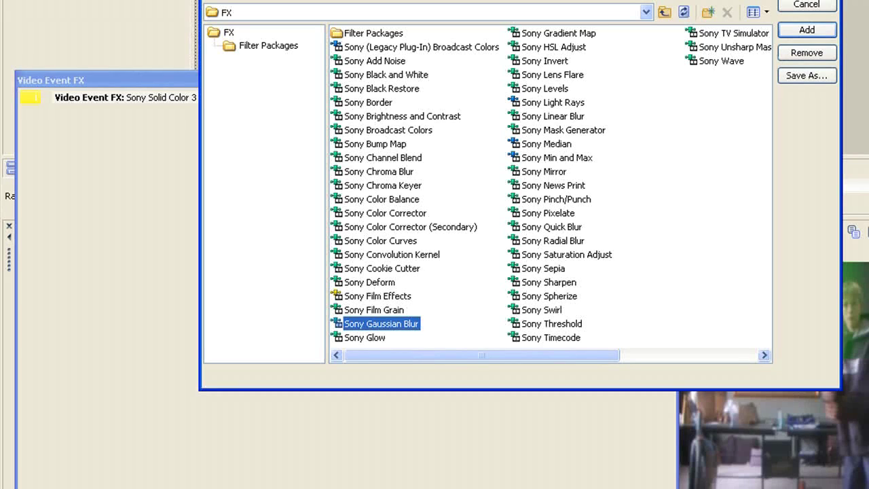
double_click(380, 324)
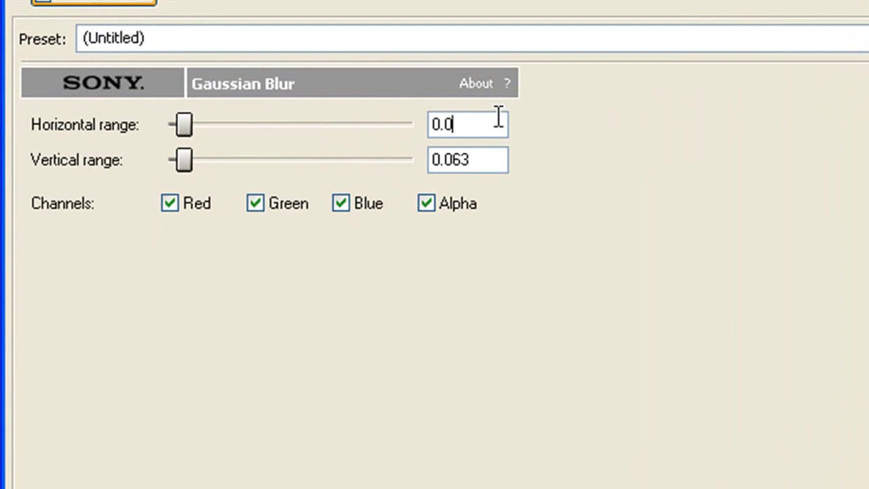
Set the blur's horizontal and vertical range both to 0.020.
left_click(498, 118)
type("0.02")
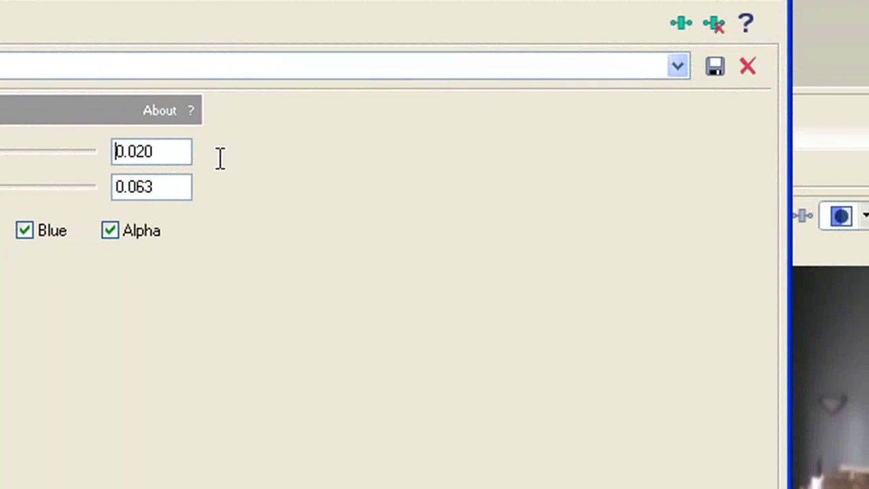
left_click(220, 175)
key("BackSpace")
key("BackSpace")
type("020")
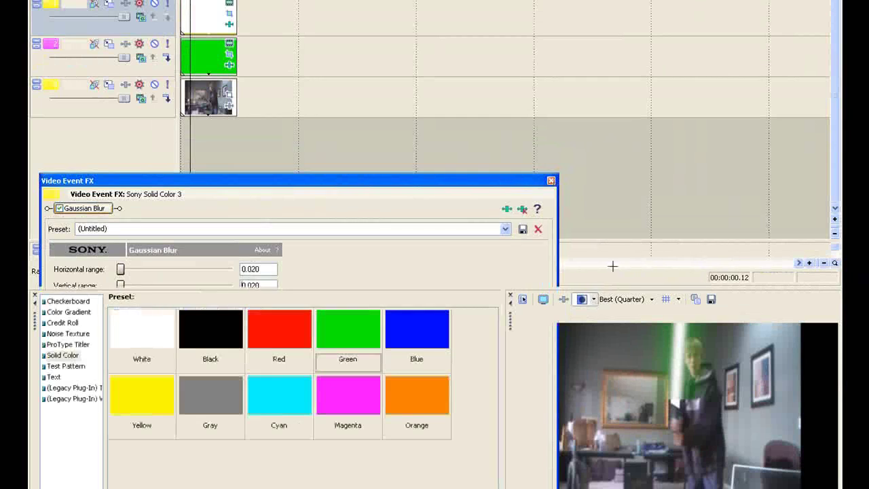
Review the green Sony Solid Color 1 event's Pan/Crop mask, then bring up its plug-in chooser.
left_click(551, 180)
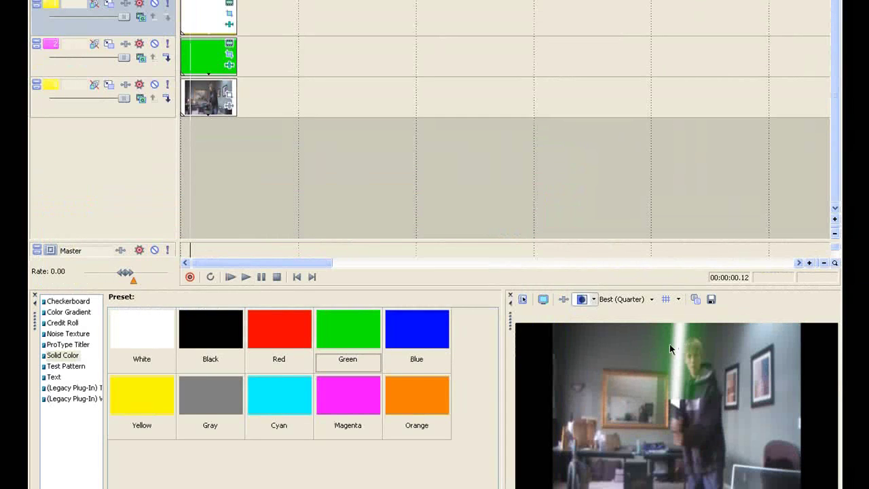
left_click(229, 59)
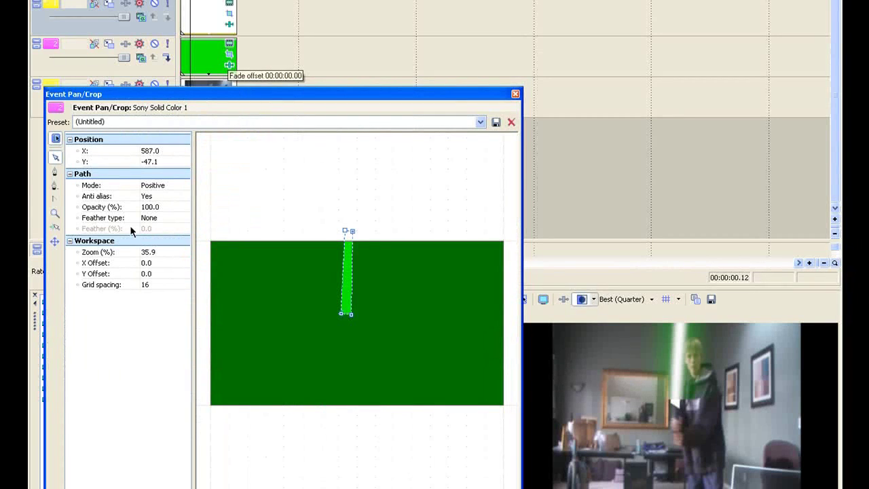
left_click(514, 95)
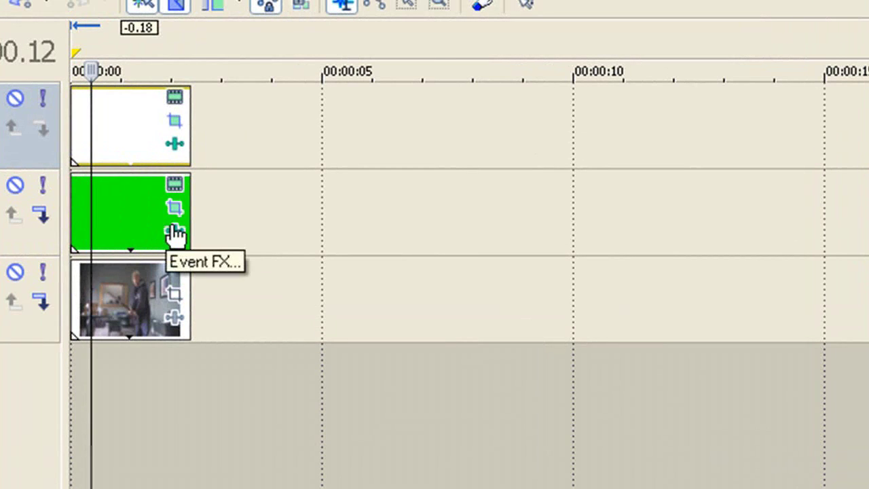
left_click(175, 233)
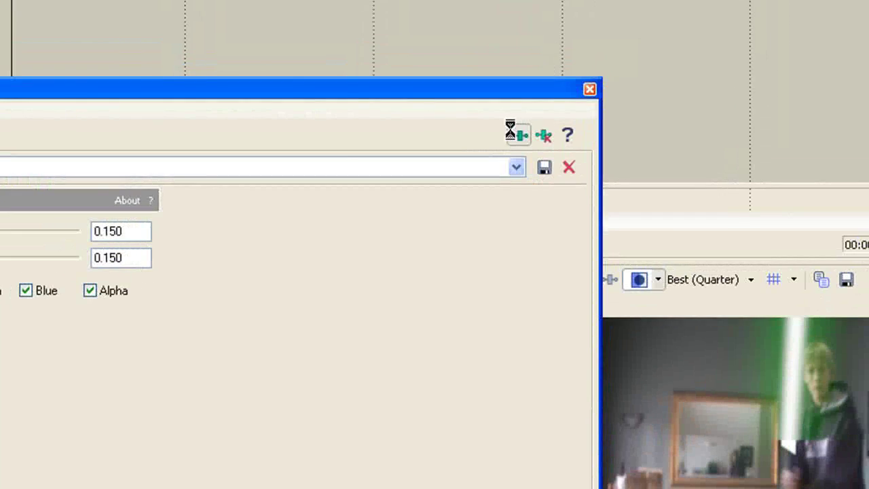
left_click(775, 2)
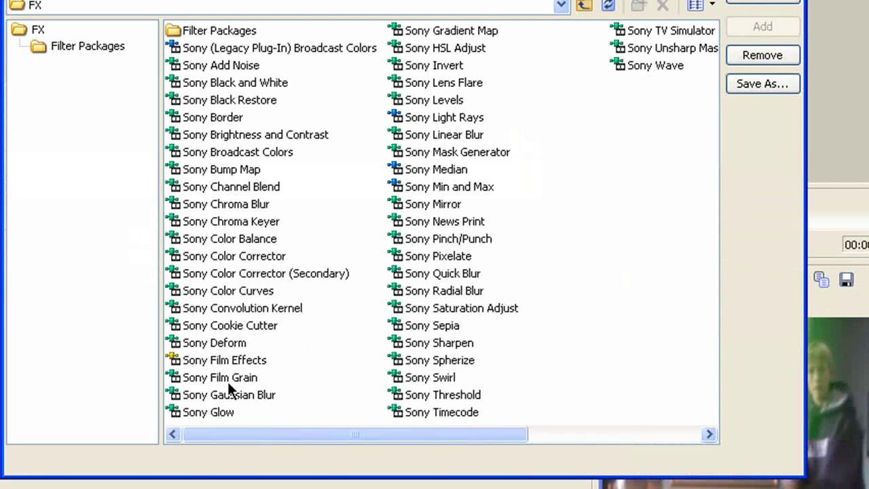
Add Sony Glow with intensity 8.786, suppression 0.773 and glow percent 0.318.
left_click(207, 412)
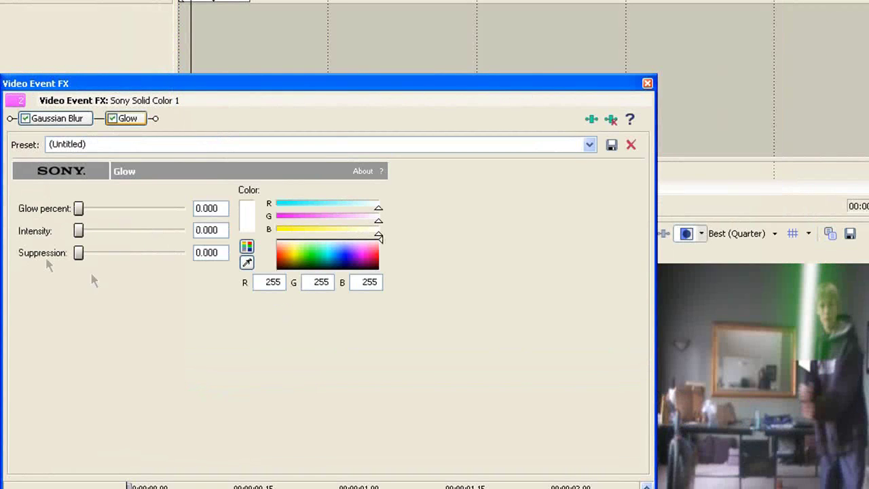
left_click_drag(80, 232, 131, 224)
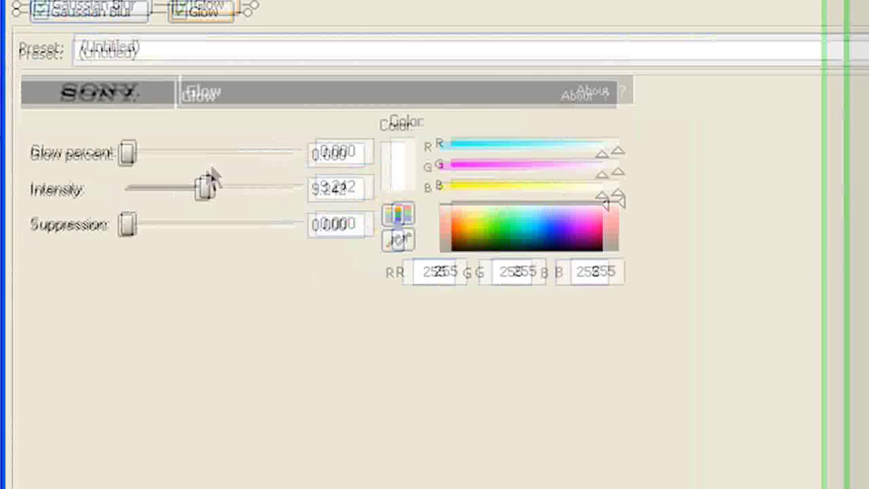
left_click_drag(212, 171, 214, 172)
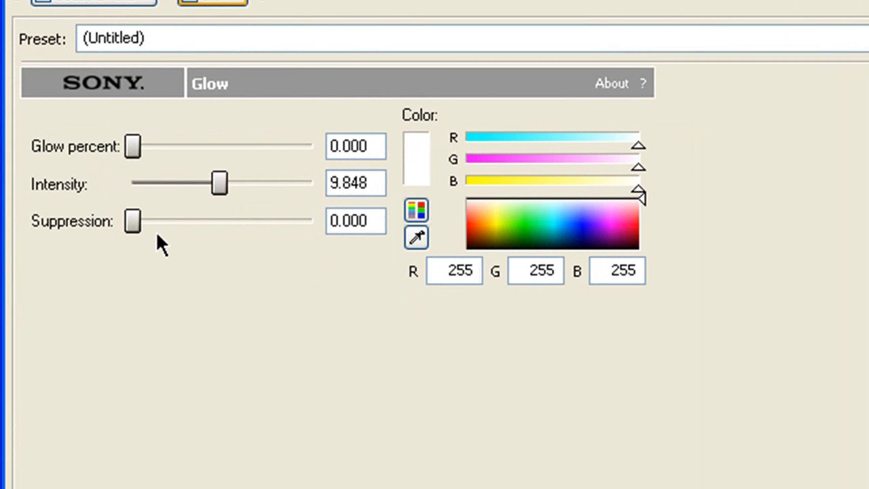
left_click_drag(140, 219, 214, 174)
left_click_drag(205, 220, 270, 222)
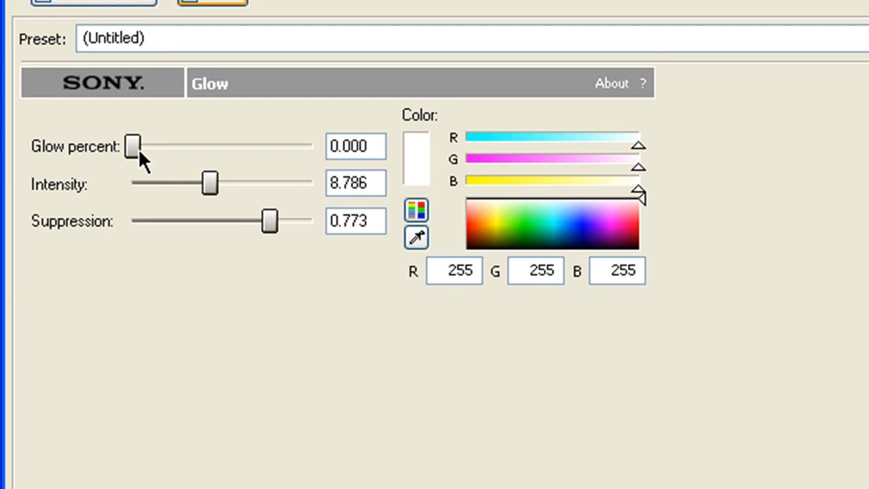
left_click_drag(137, 148, 197, 158)
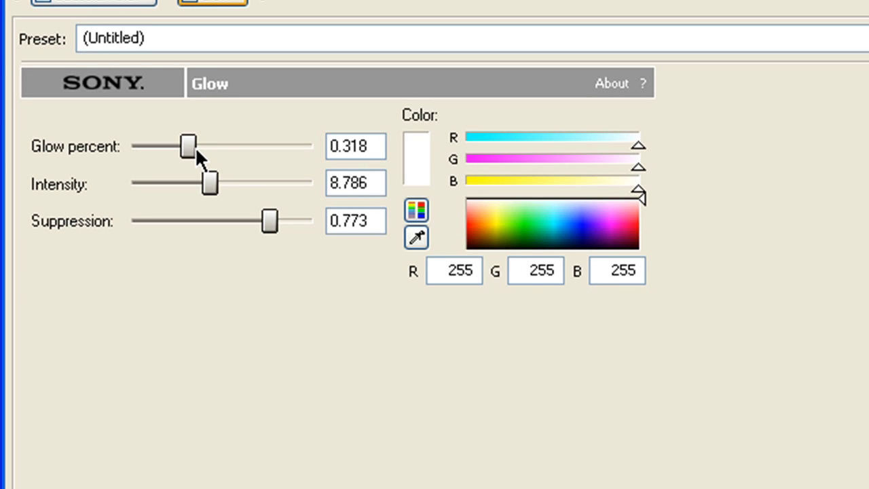